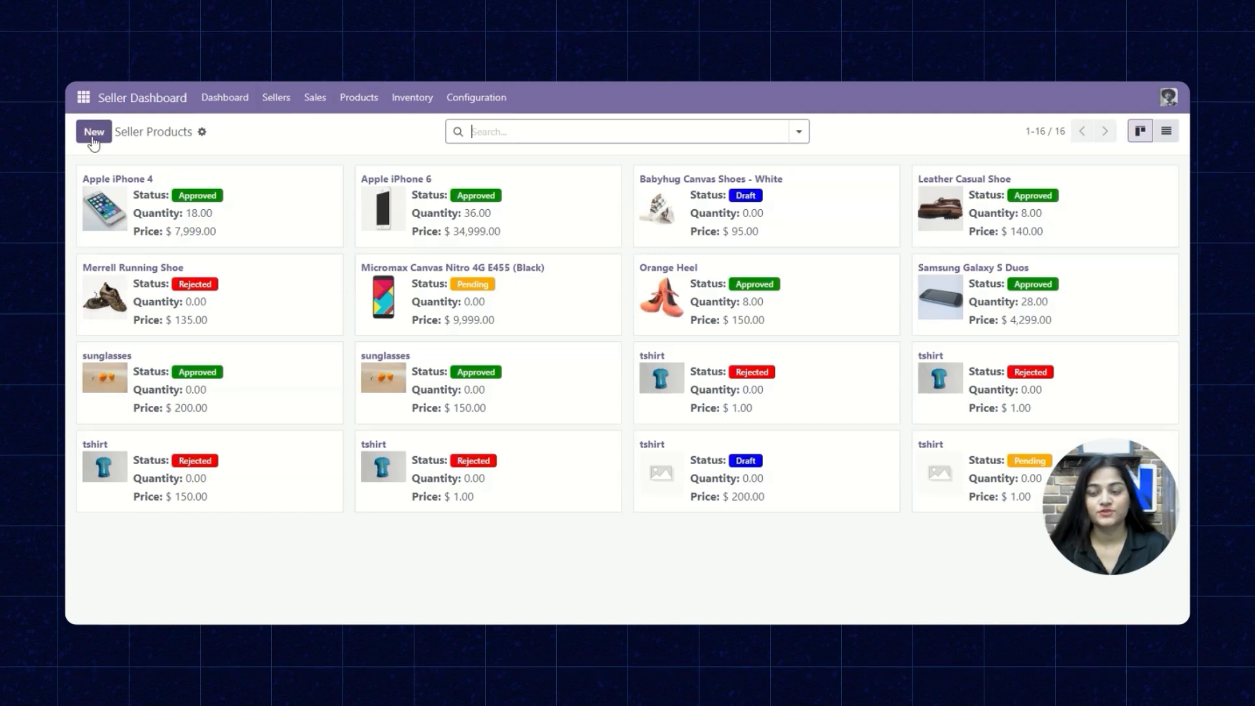
Create a seller product named "tshirt" in the T-Shirts website category with a sales price of 200.
click(93, 140)
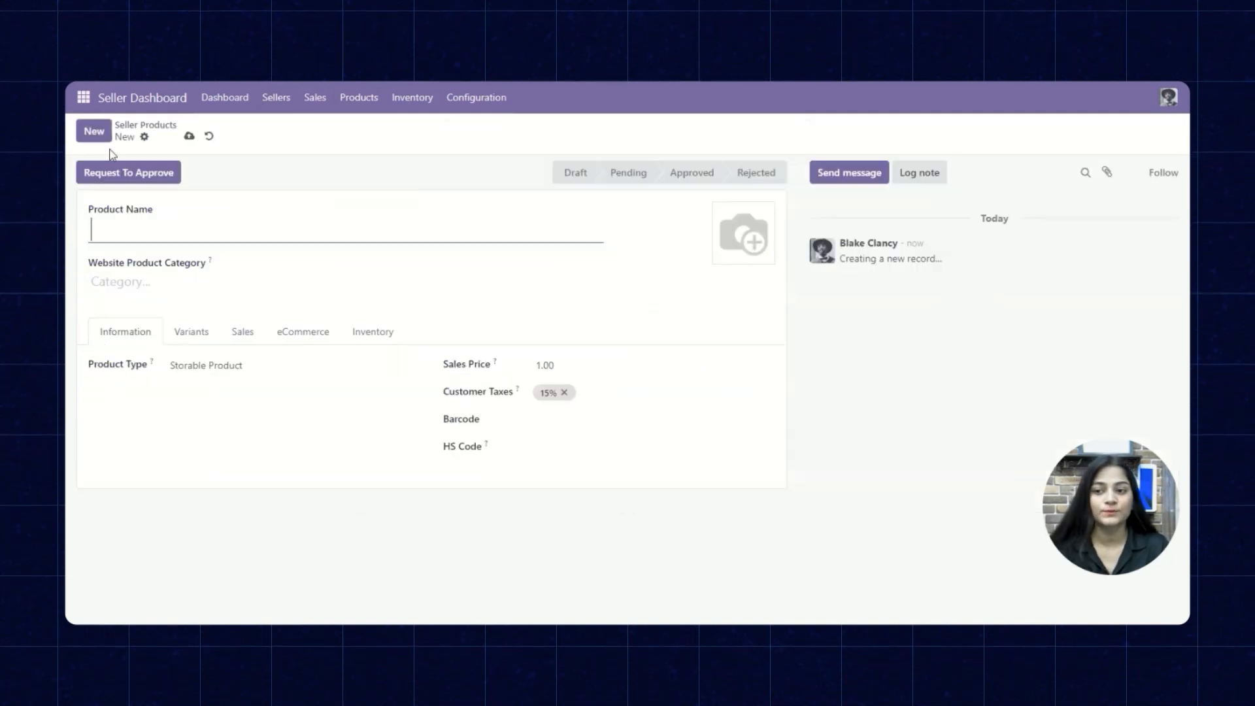
text(tshirt)
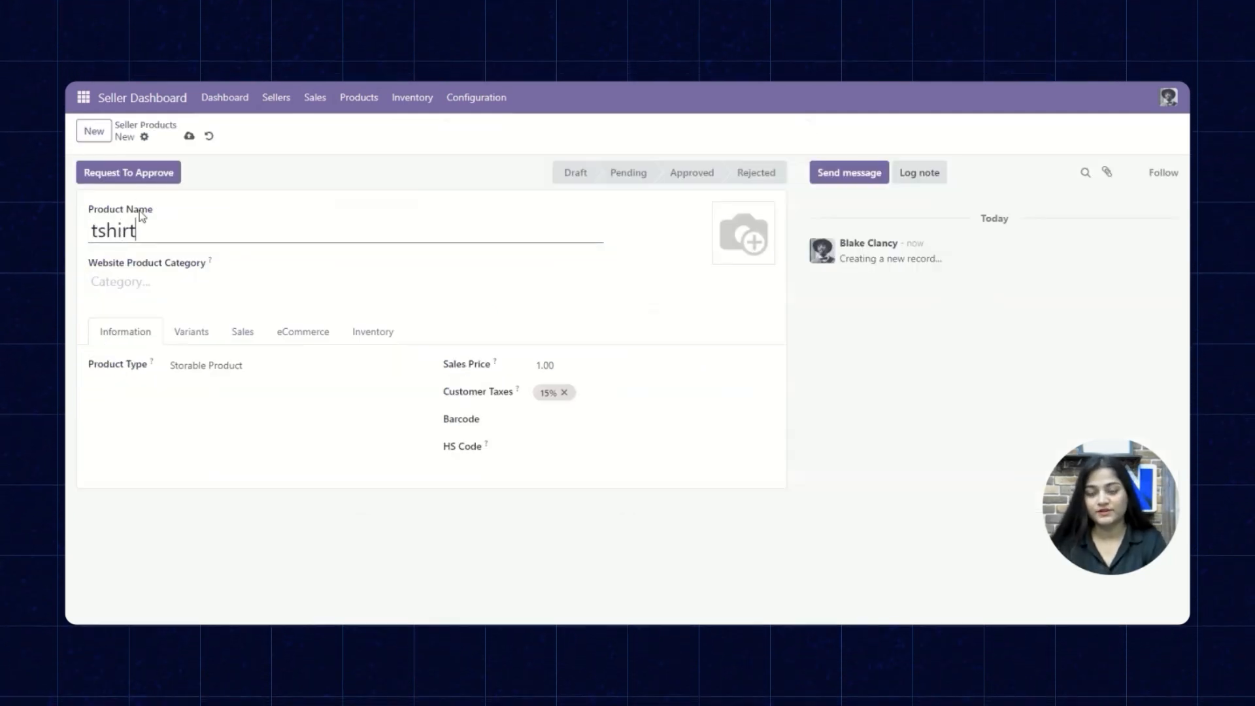
click(157, 281)
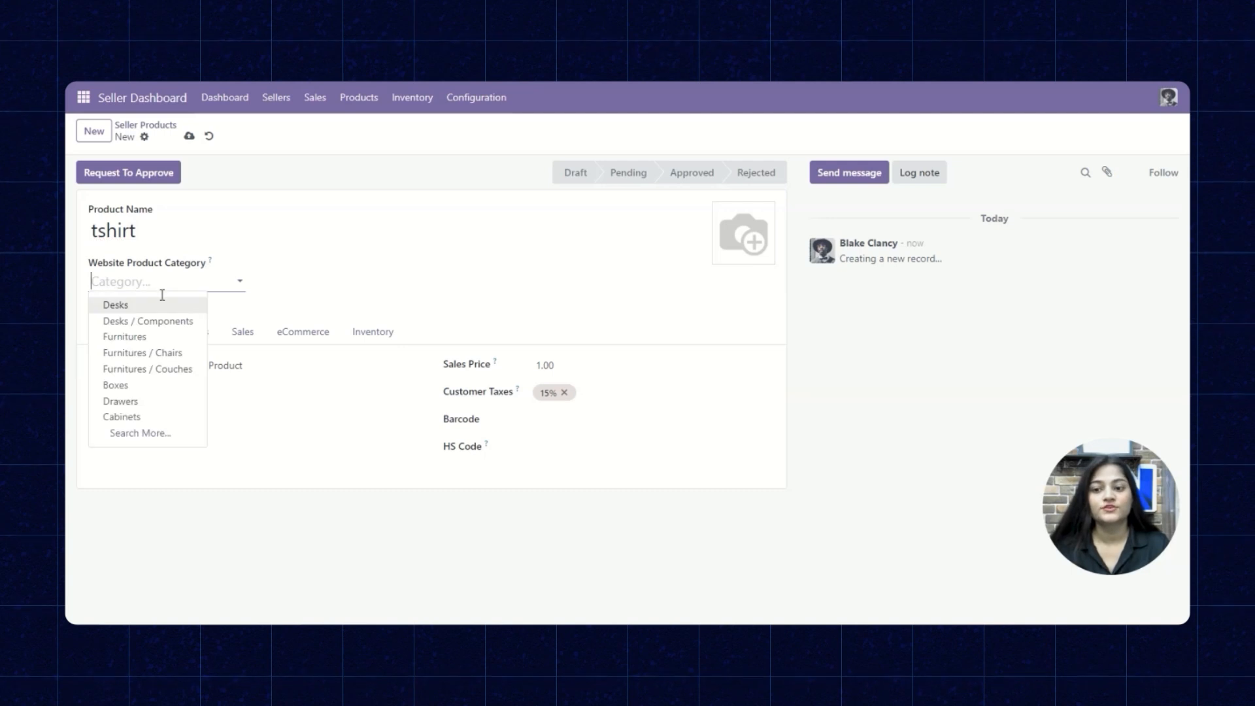
click(128, 432)
scroll(530, 368, down, 5)
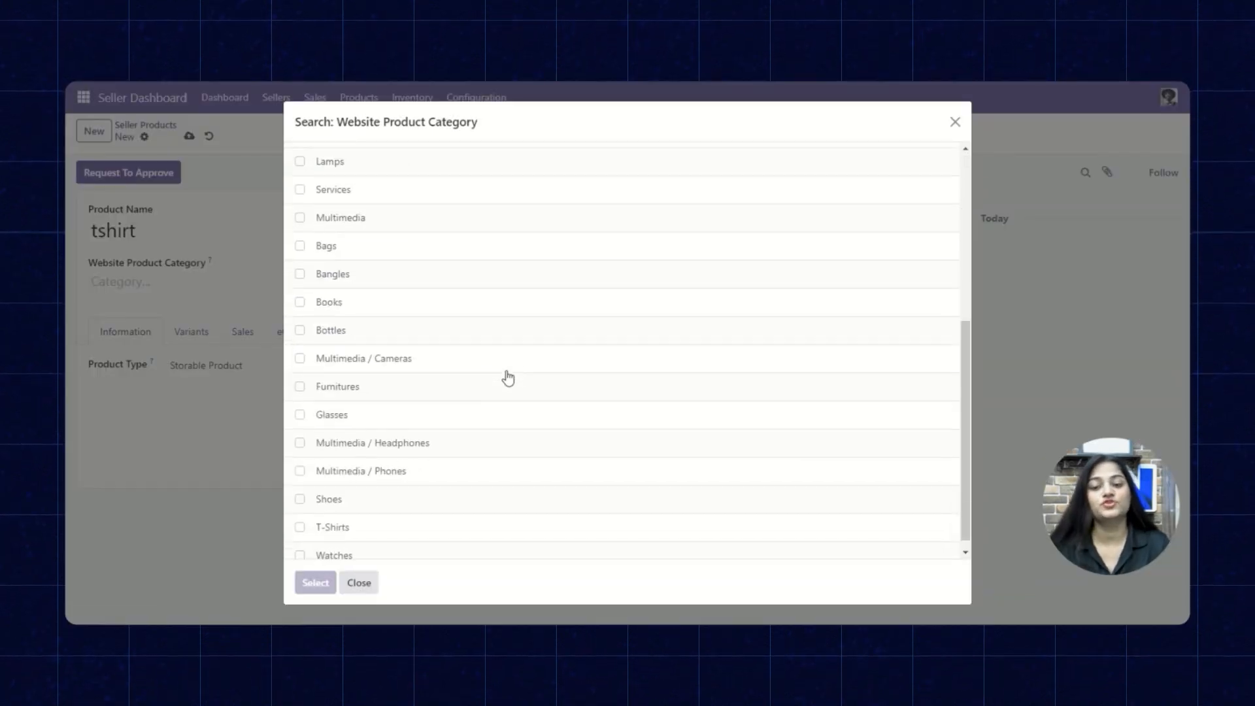
click(299, 516)
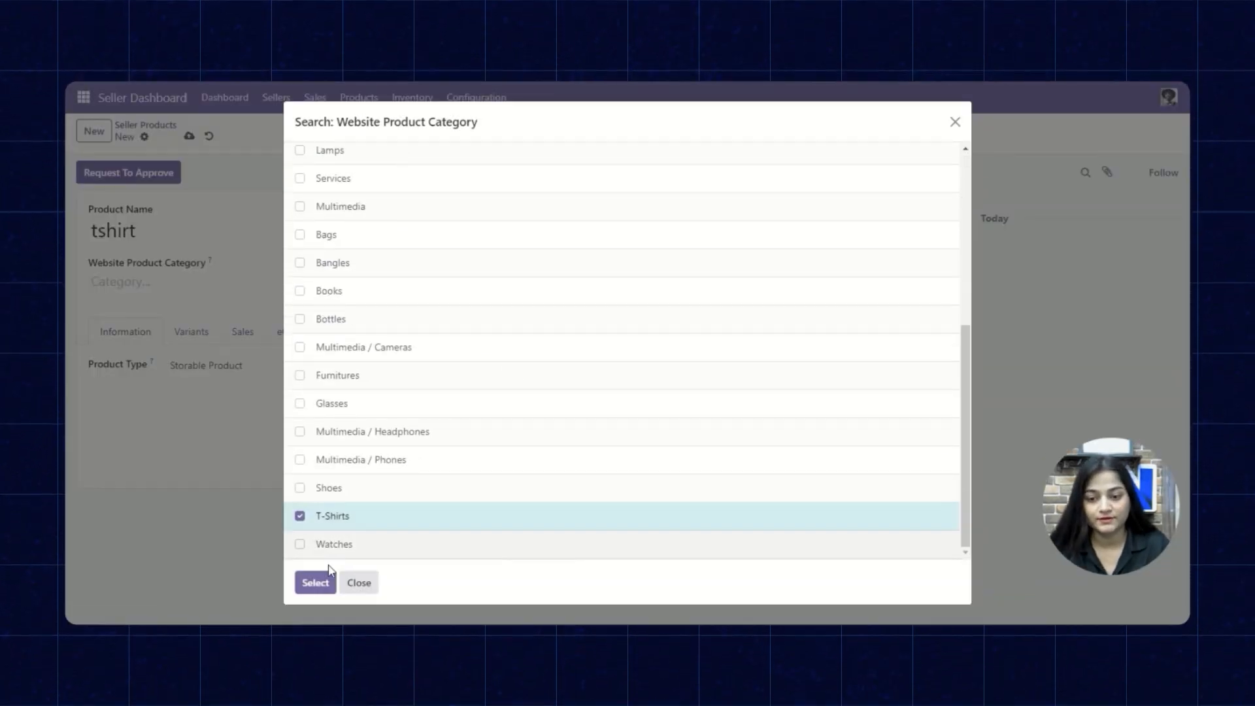
click(315, 583)
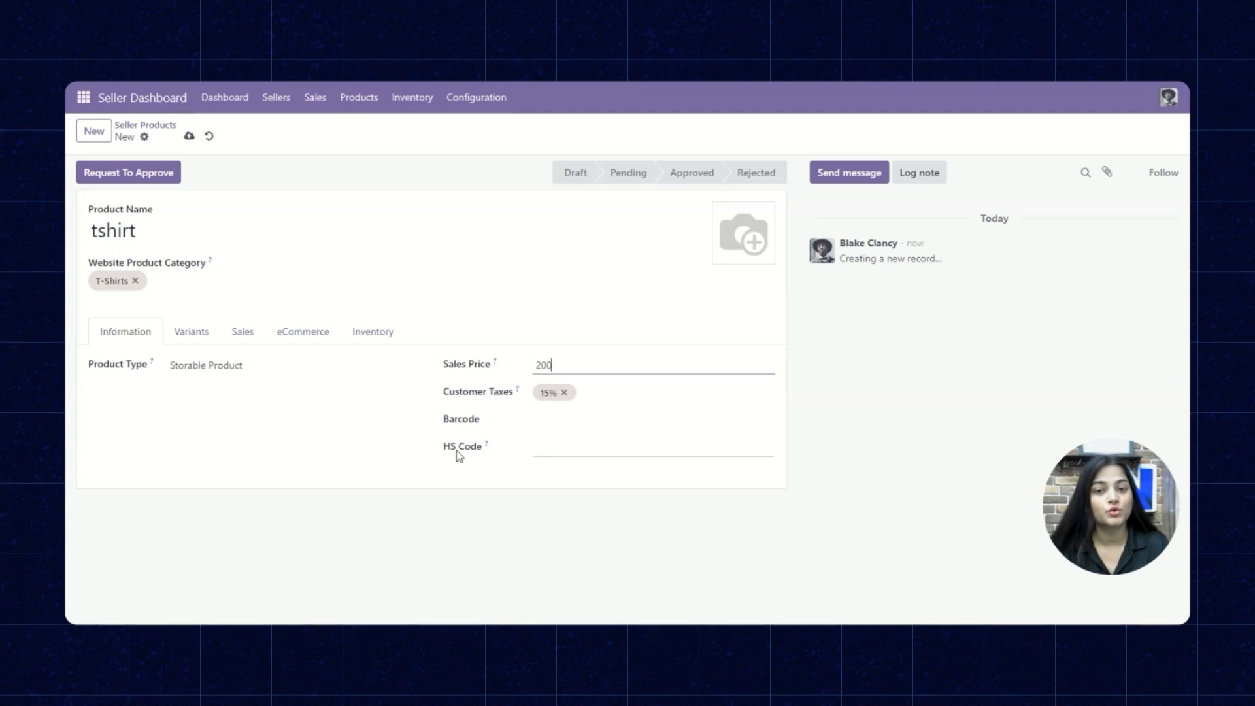
Review the tshirt product's variant, sales, eCommerce and inventory settings.
click(182, 336)
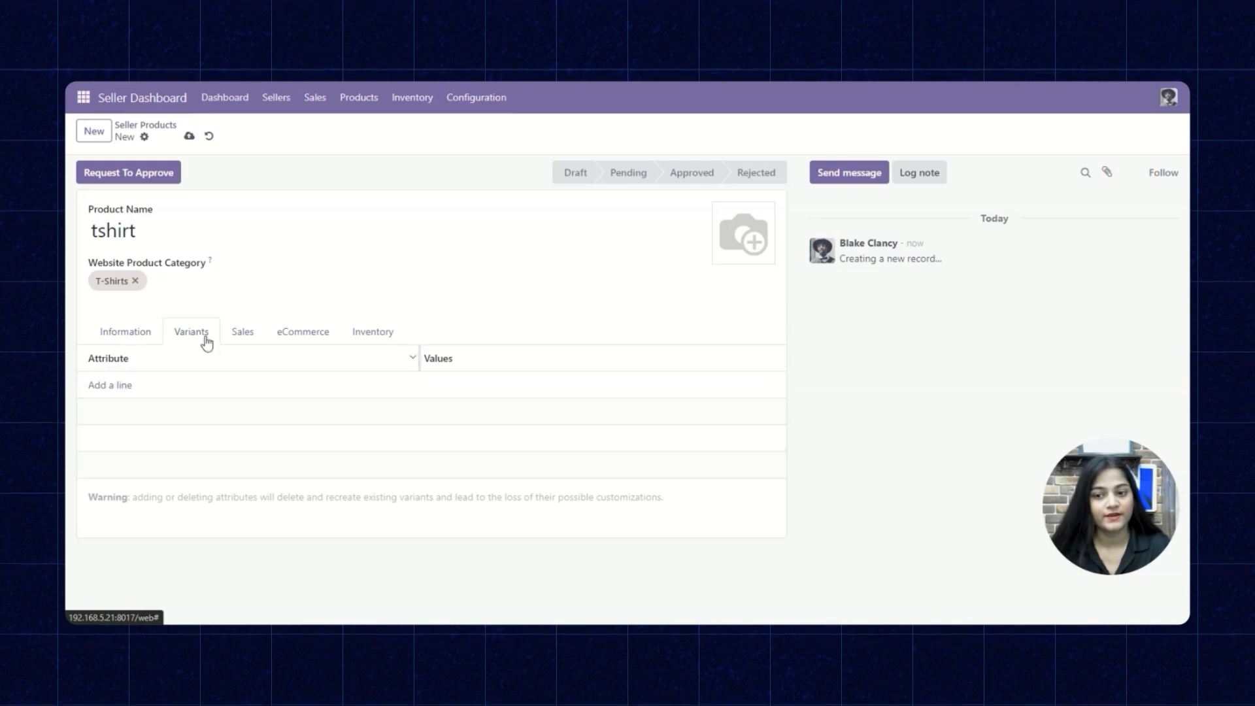
click(238, 339)
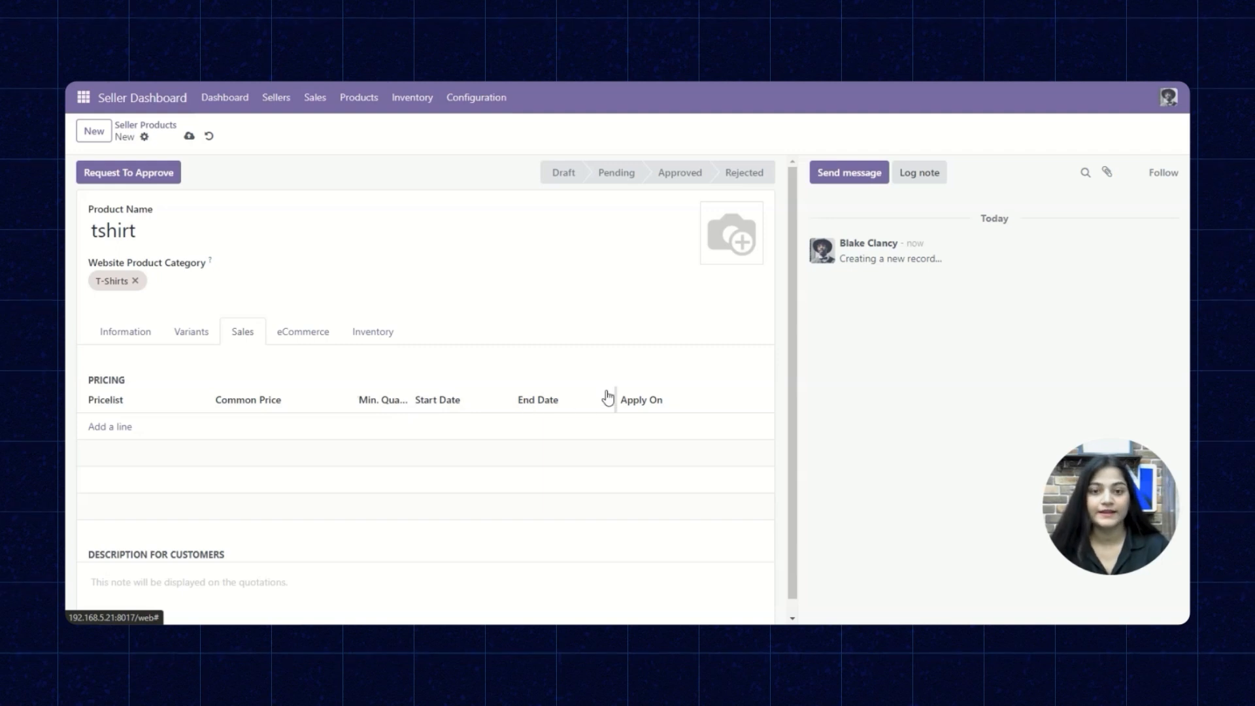
click(291, 344)
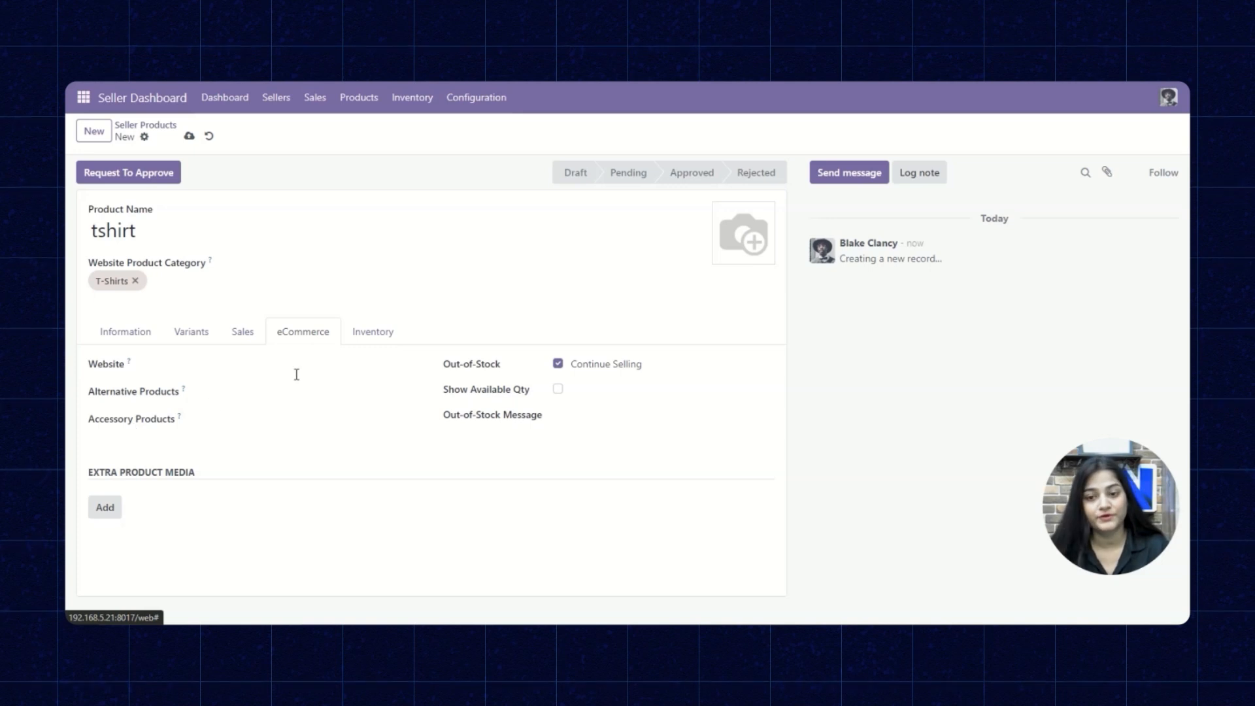
click(376, 341)
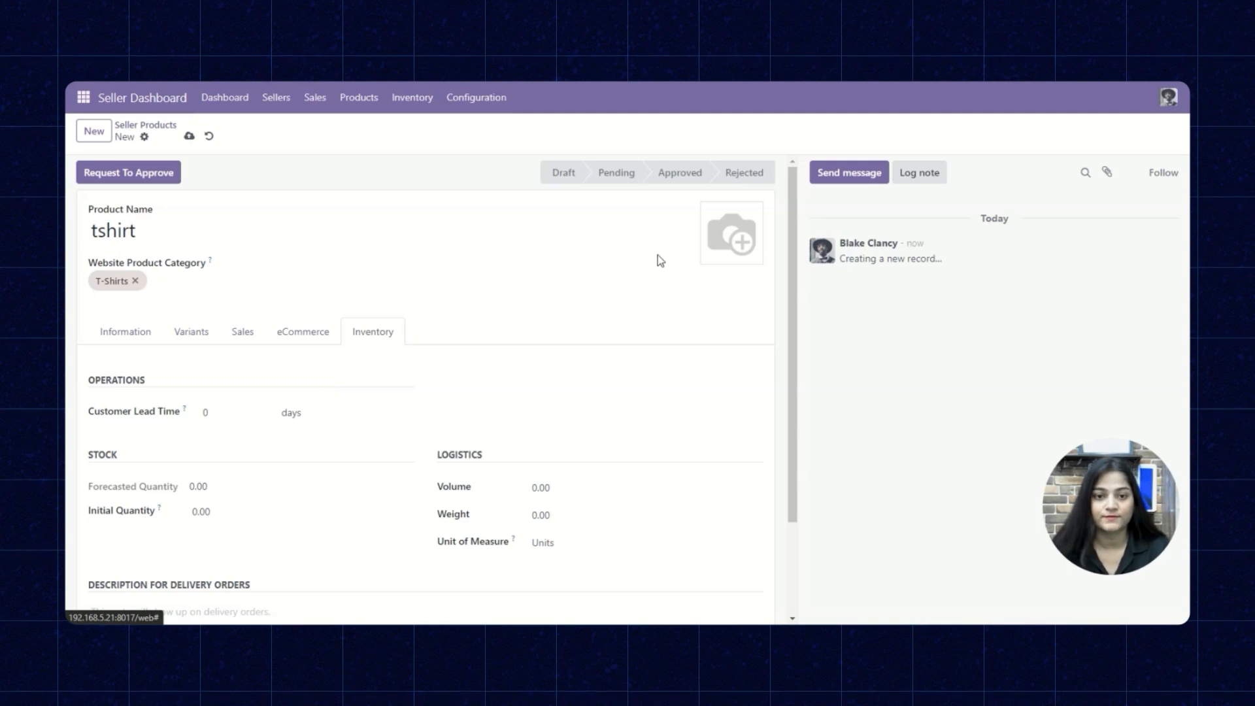
Add the "images" file showing the black T-shirt as the product picture and request approval for the product.
click(711, 257)
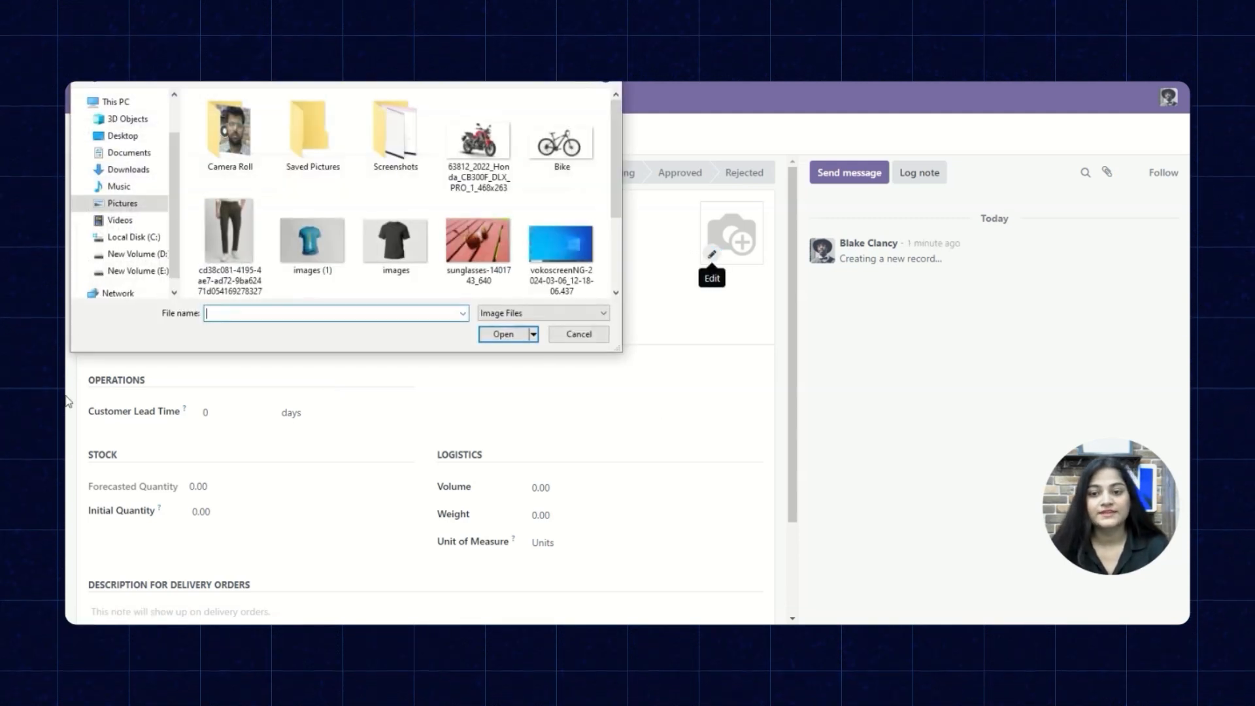
click(388, 254)
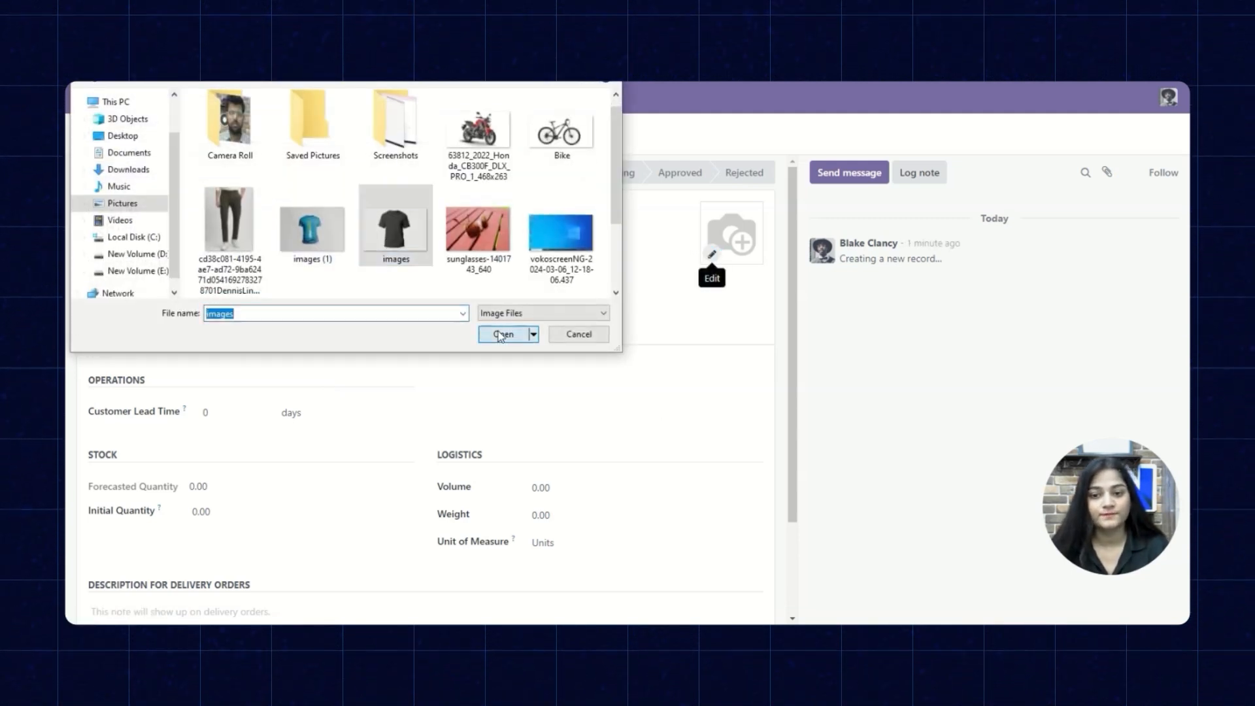
click(503, 334)
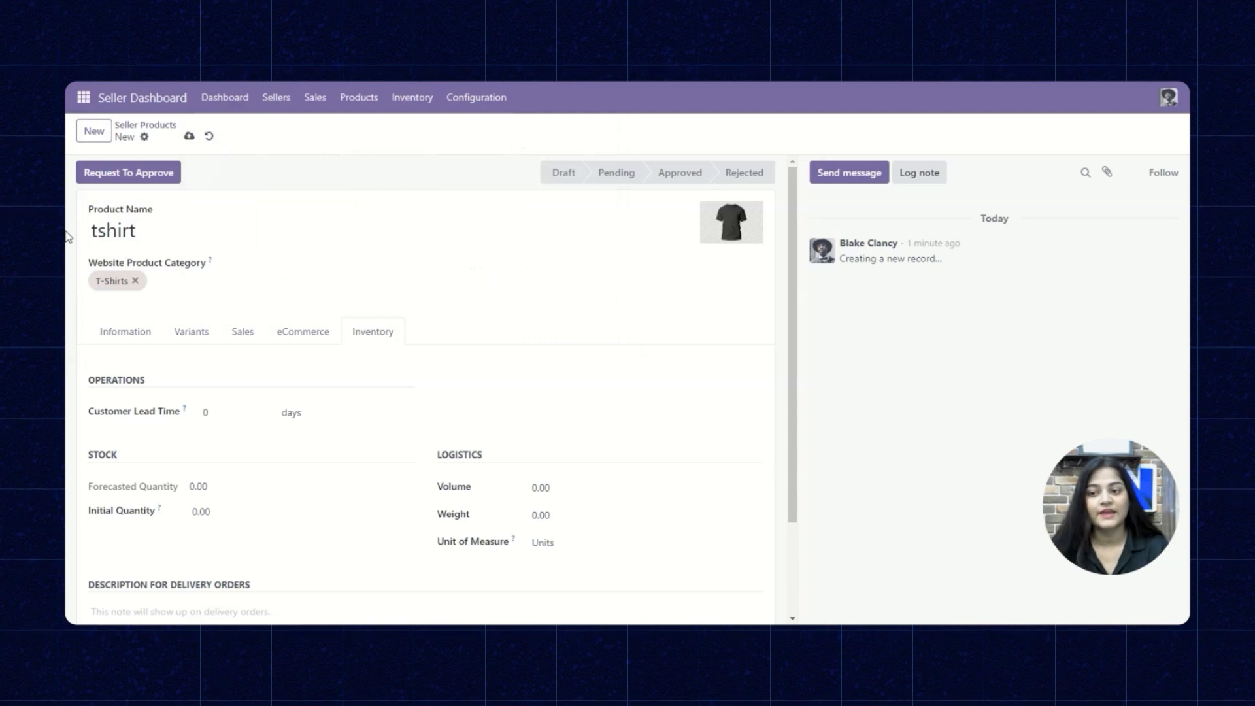
click(128, 172)
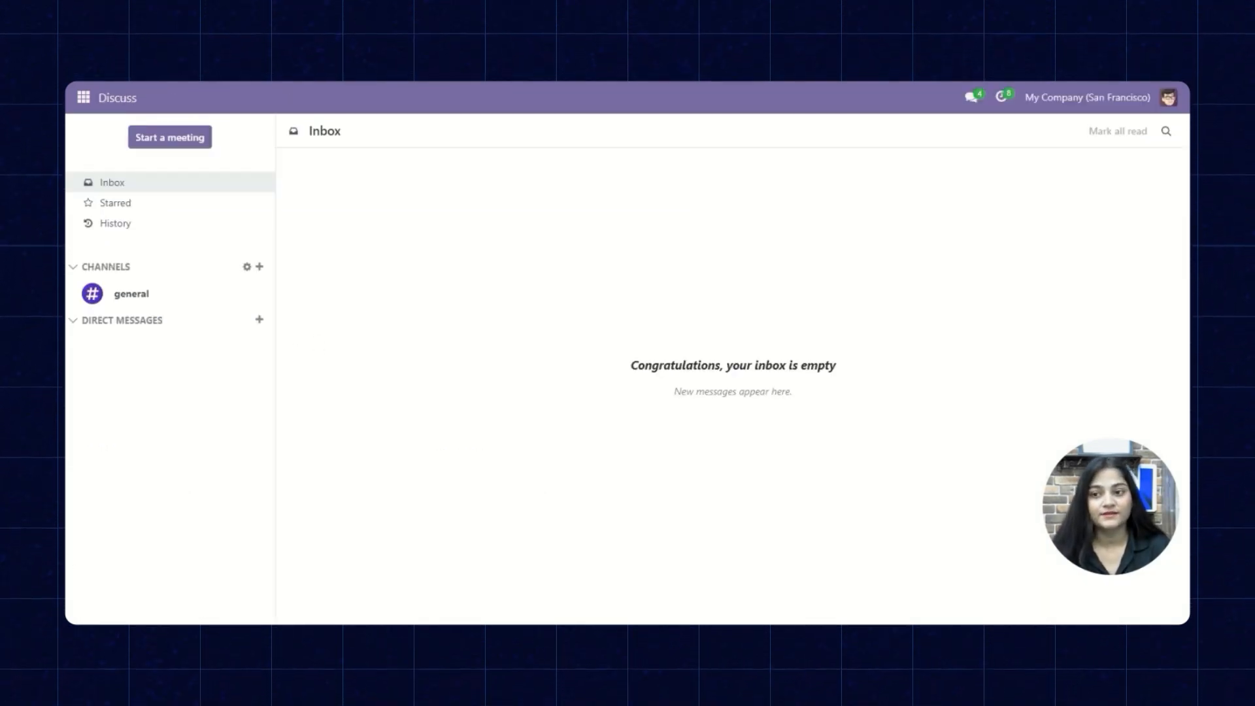
Open the list of all seller products in the Seller Dashboard from the administrator account.
click(85, 99)
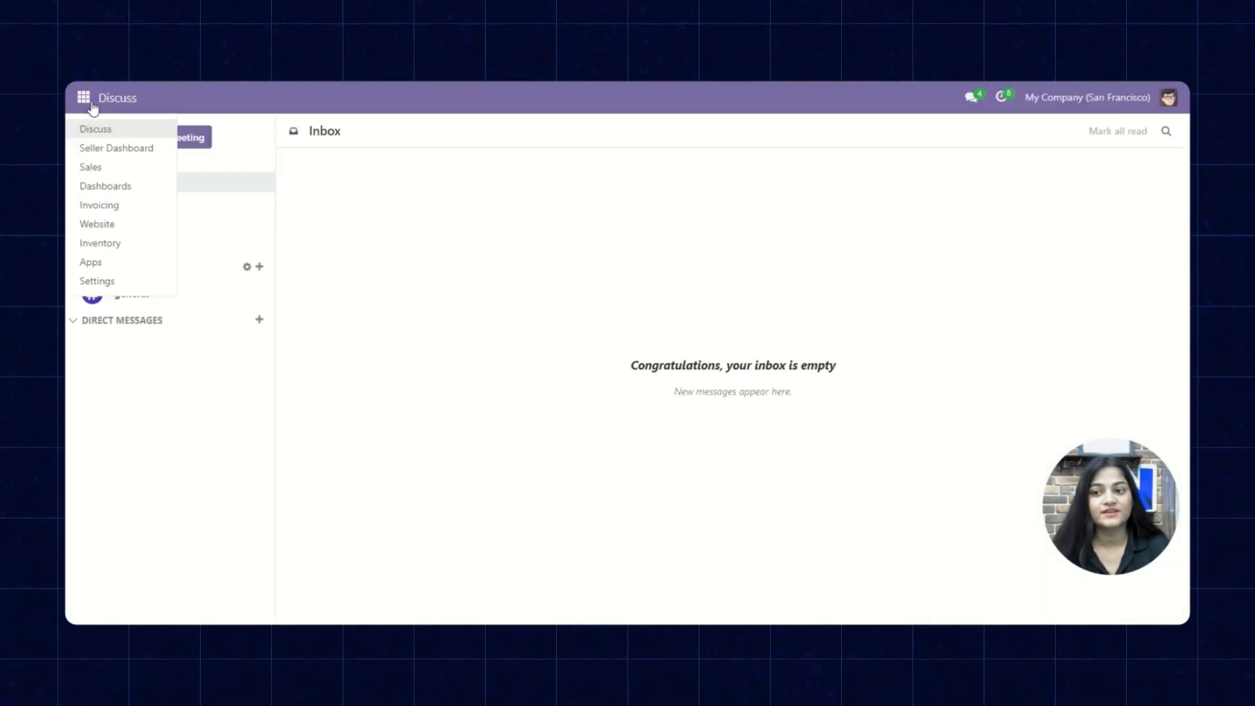
click(136, 149)
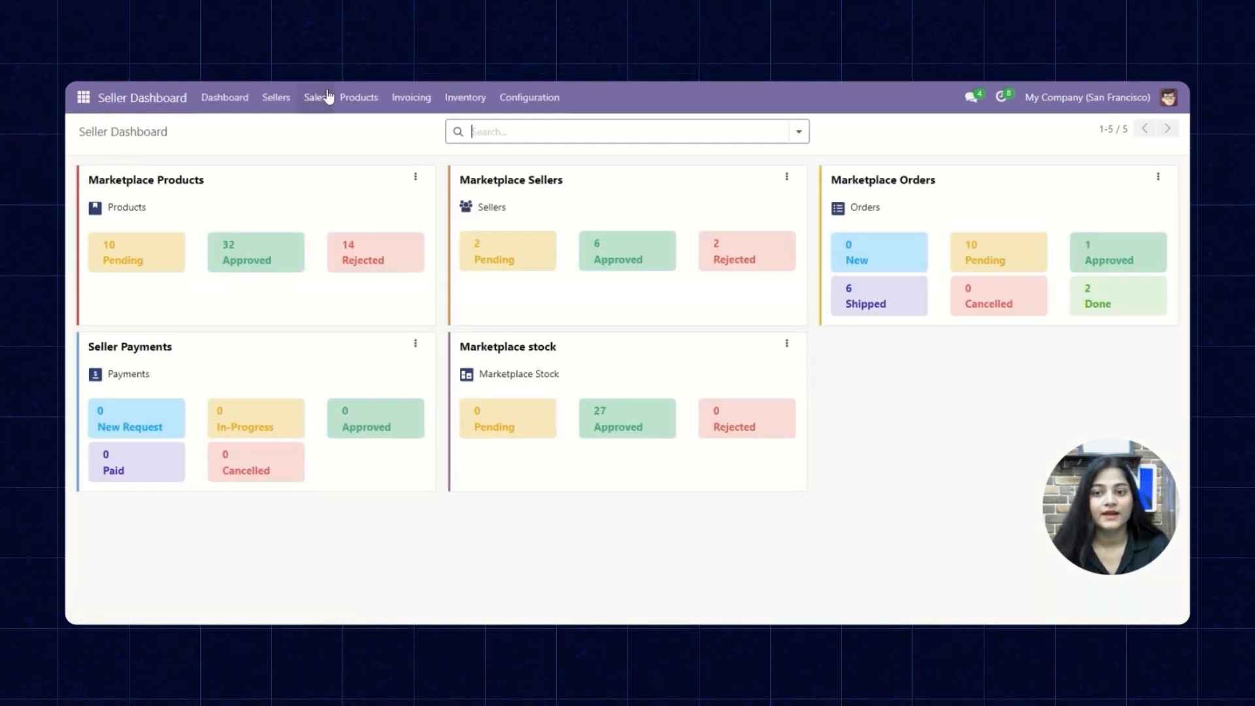
click(359, 98)
click(363, 126)
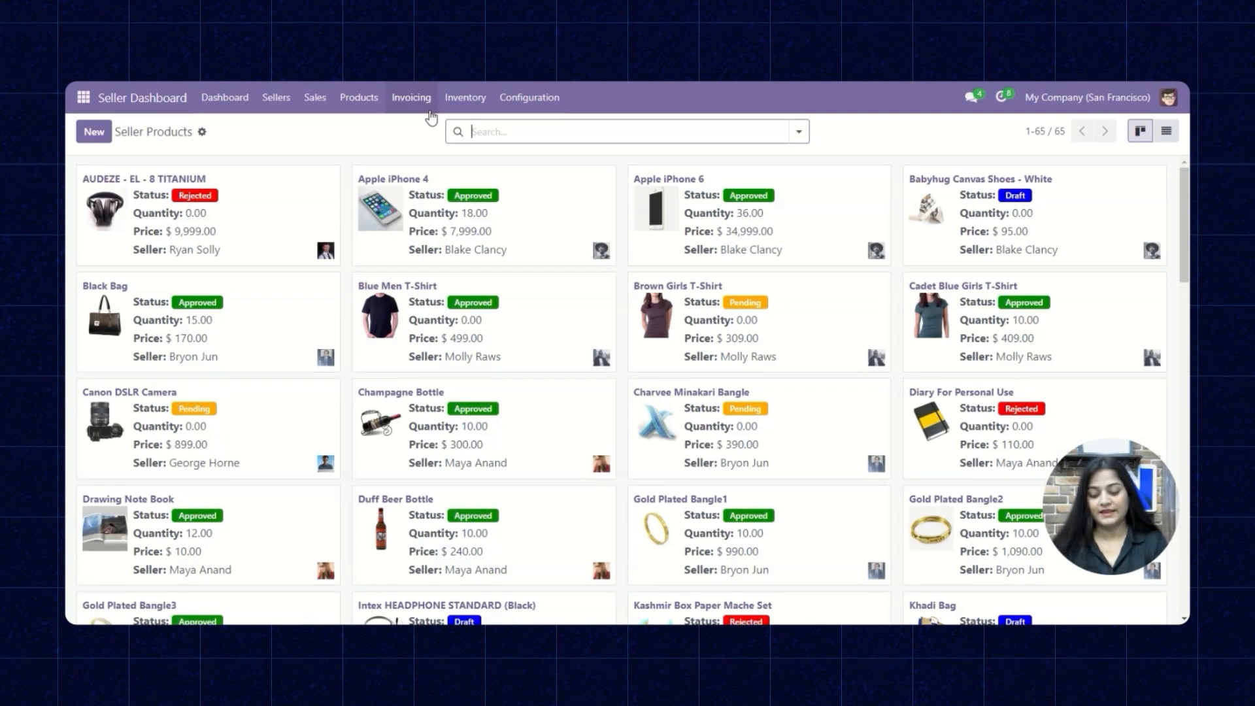
Search the seller products for "tshirt" and approve the pending $200.00 one with the black T-shirt picture.
text(tshirt)
key(Return)
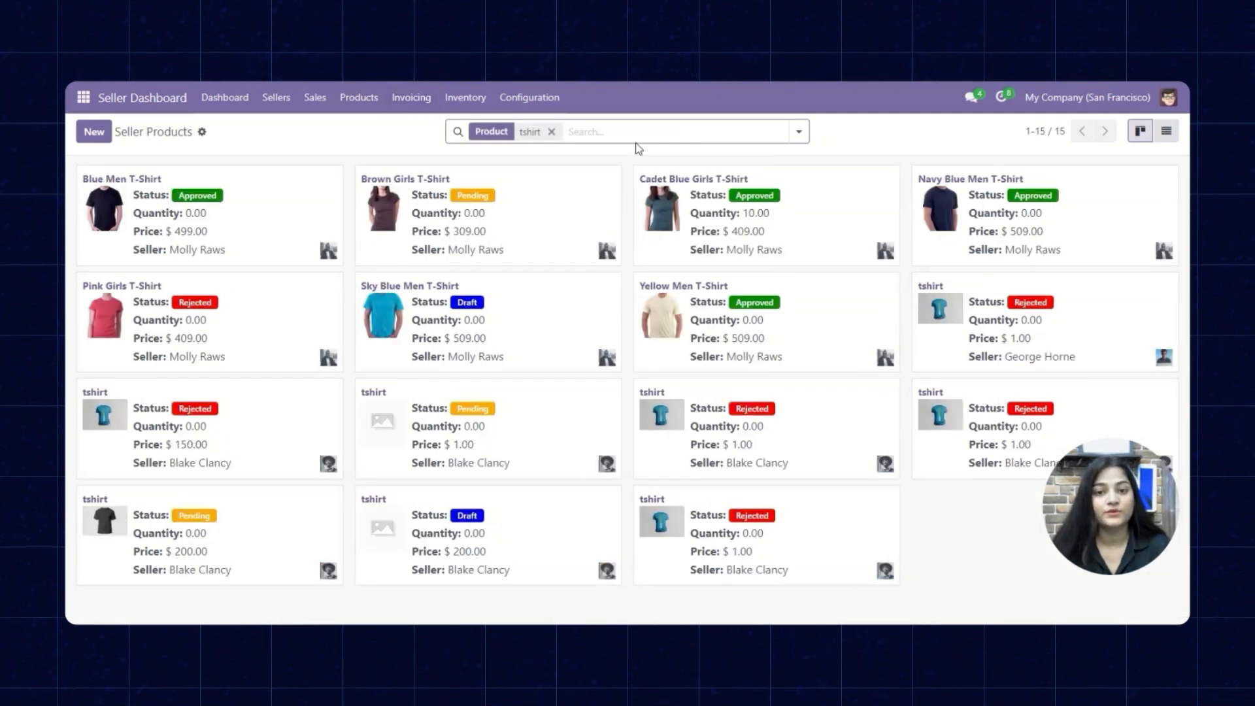
click(147, 541)
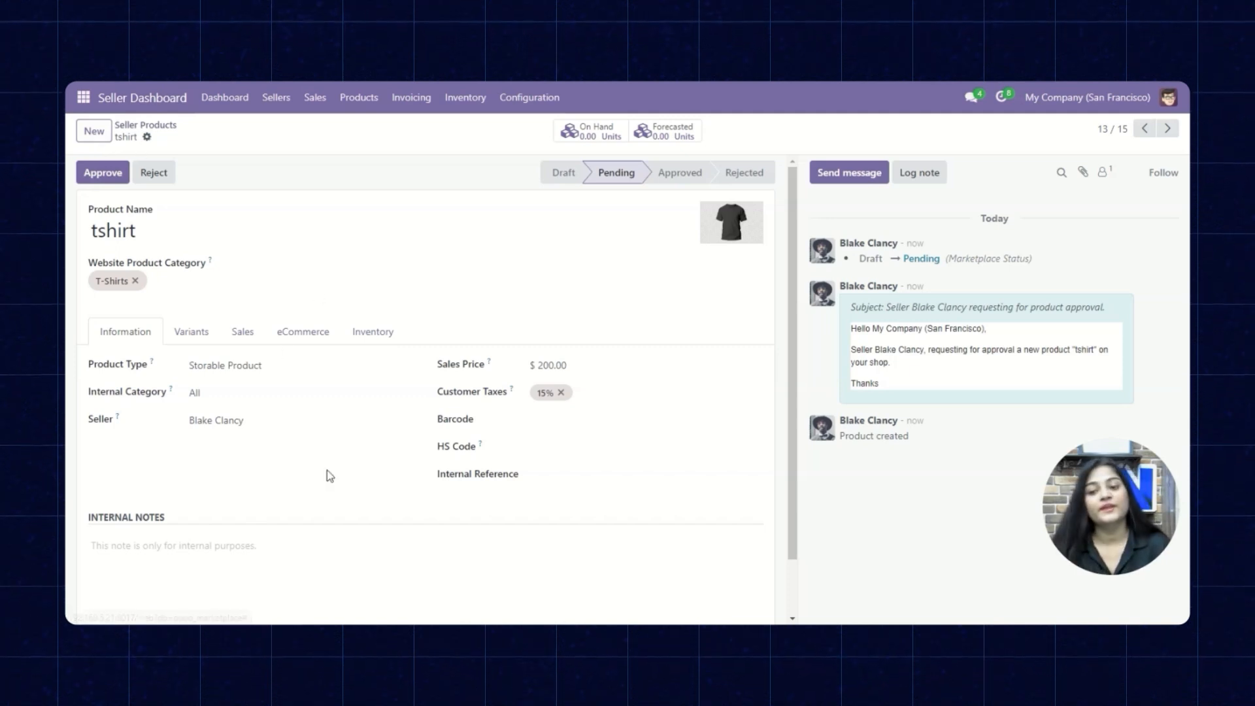
click(105, 173)
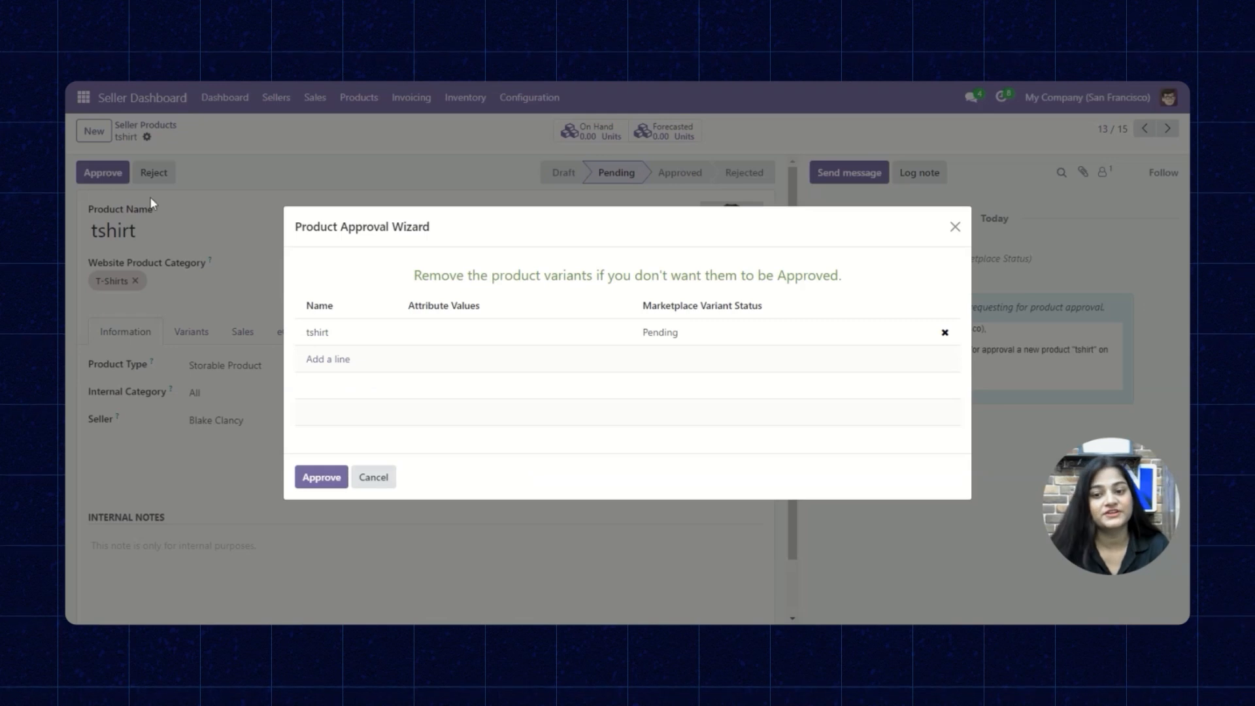
click(330, 481)
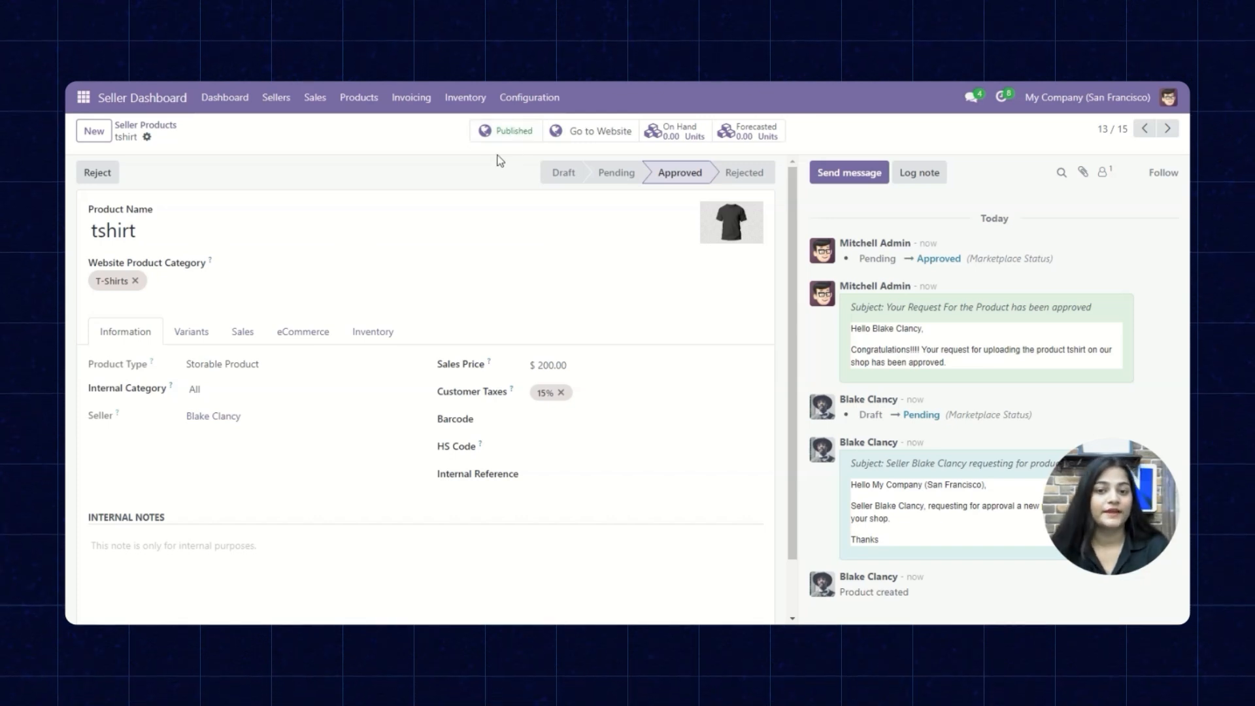
View the approved tshirt product's page on the website.
click(579, 139)
scroll(445, 338, down, 3)
scroll(444, 338, up, 3)
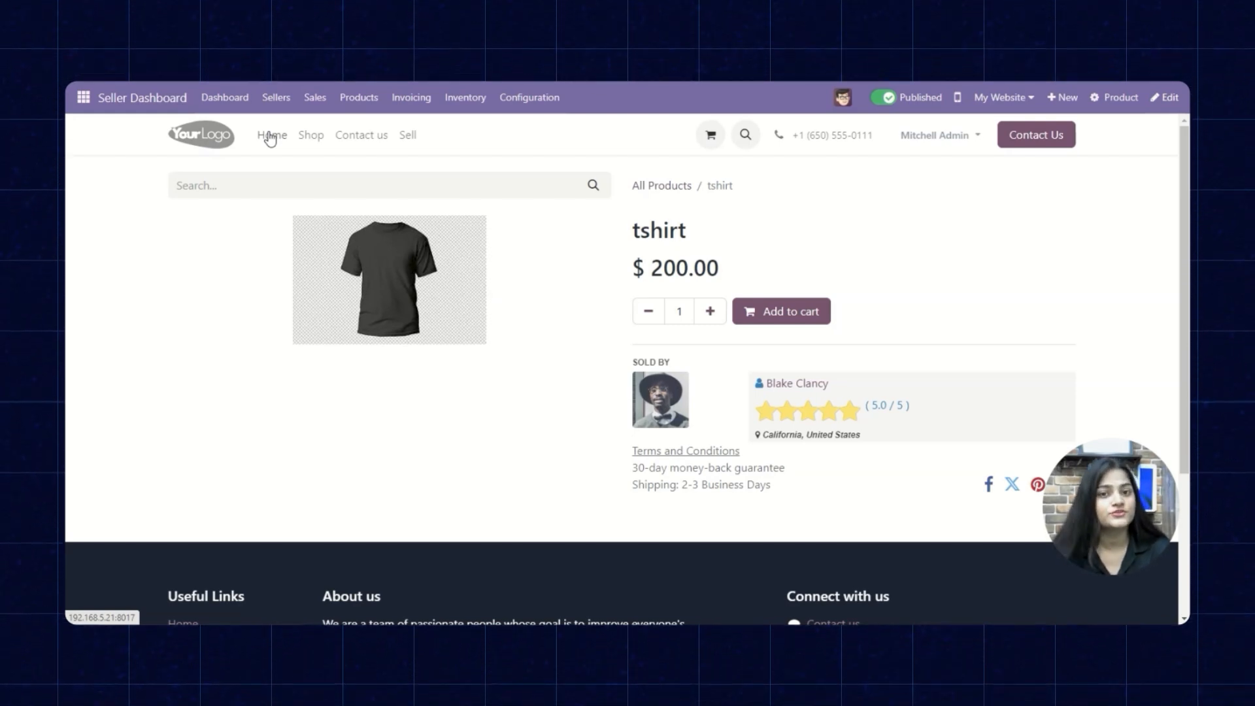
Return to the seller products list and start a new product named "sunglasses".
click(375, 111)
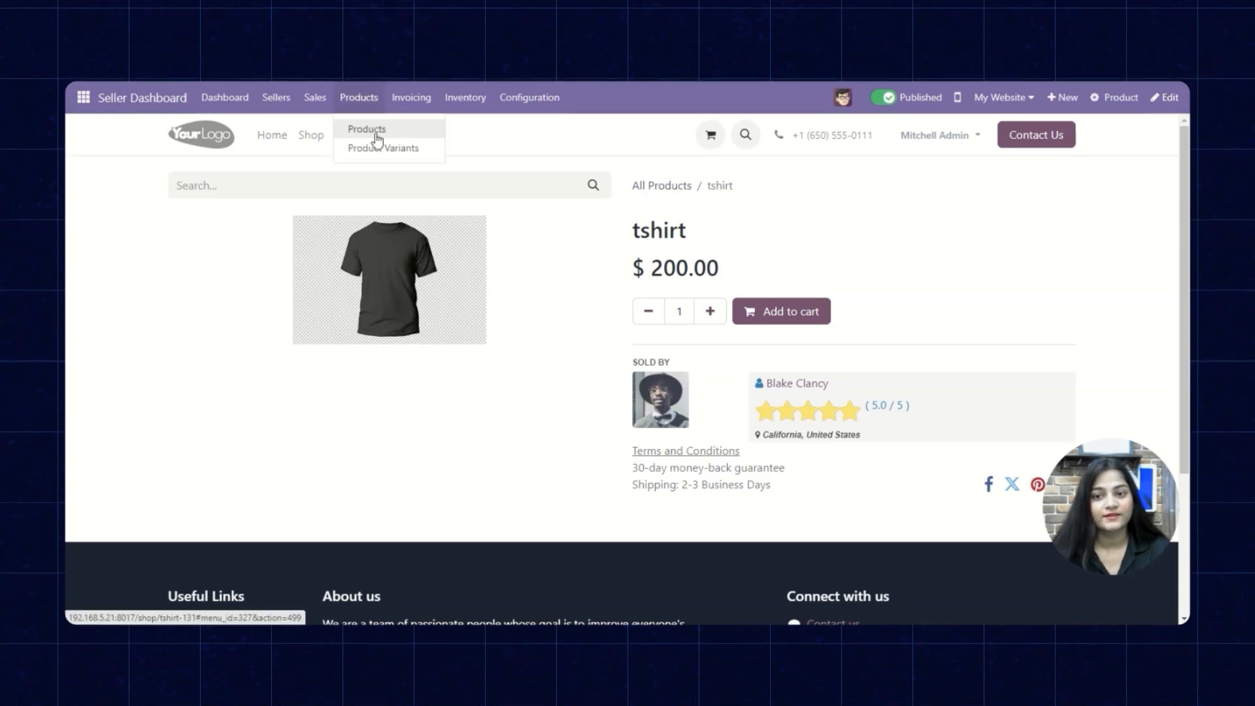
click(377, 135)
click(103, 140)
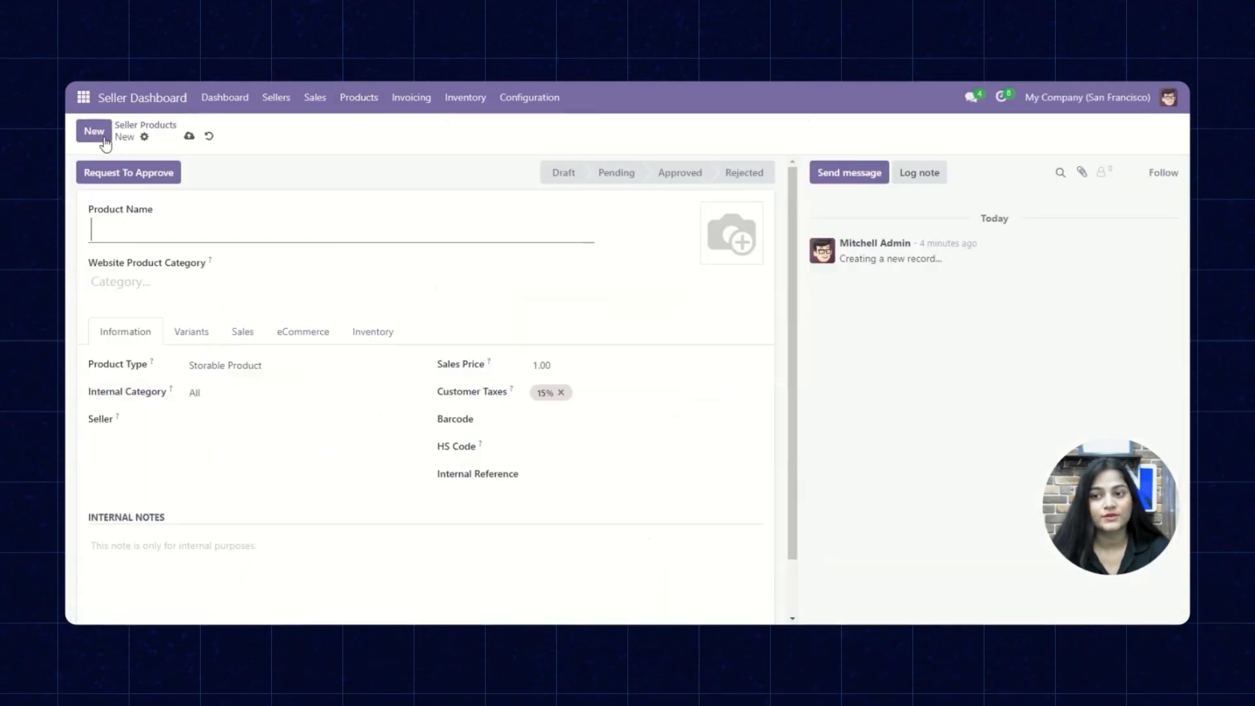
text(sunglasses)
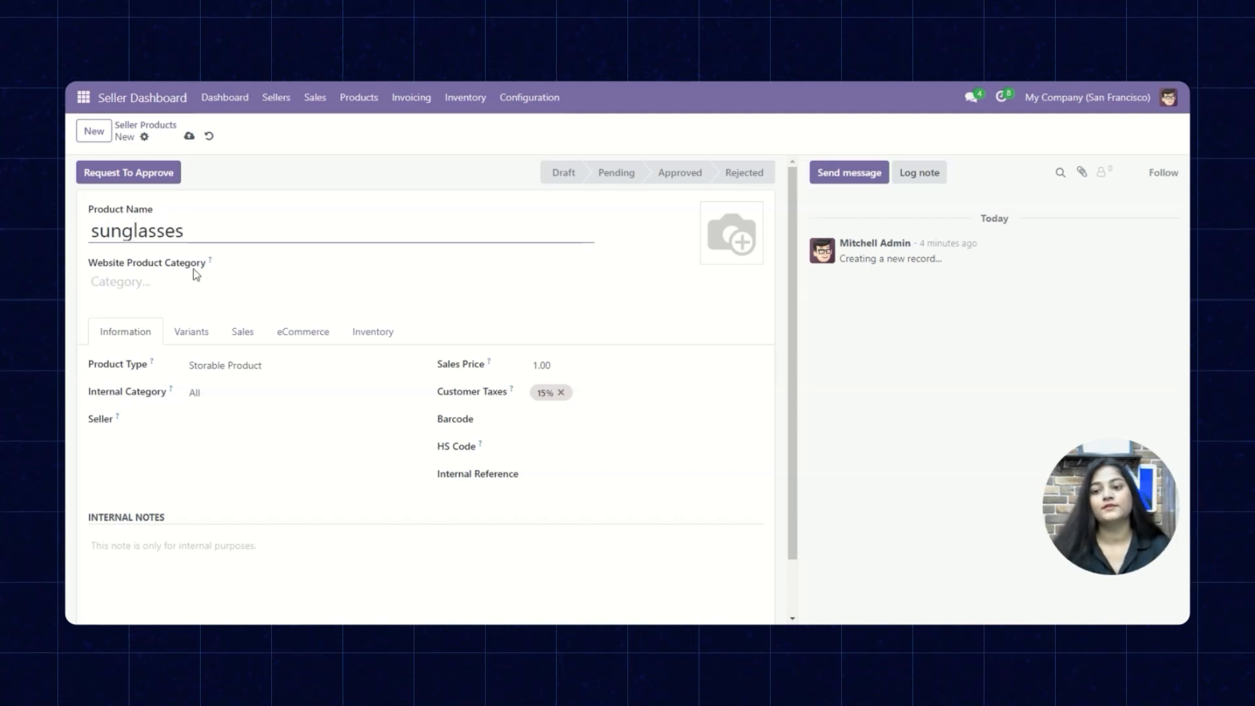
Assign the Glasses website product category to the sunglasses product.
click(176, 278)
click(126, 434)
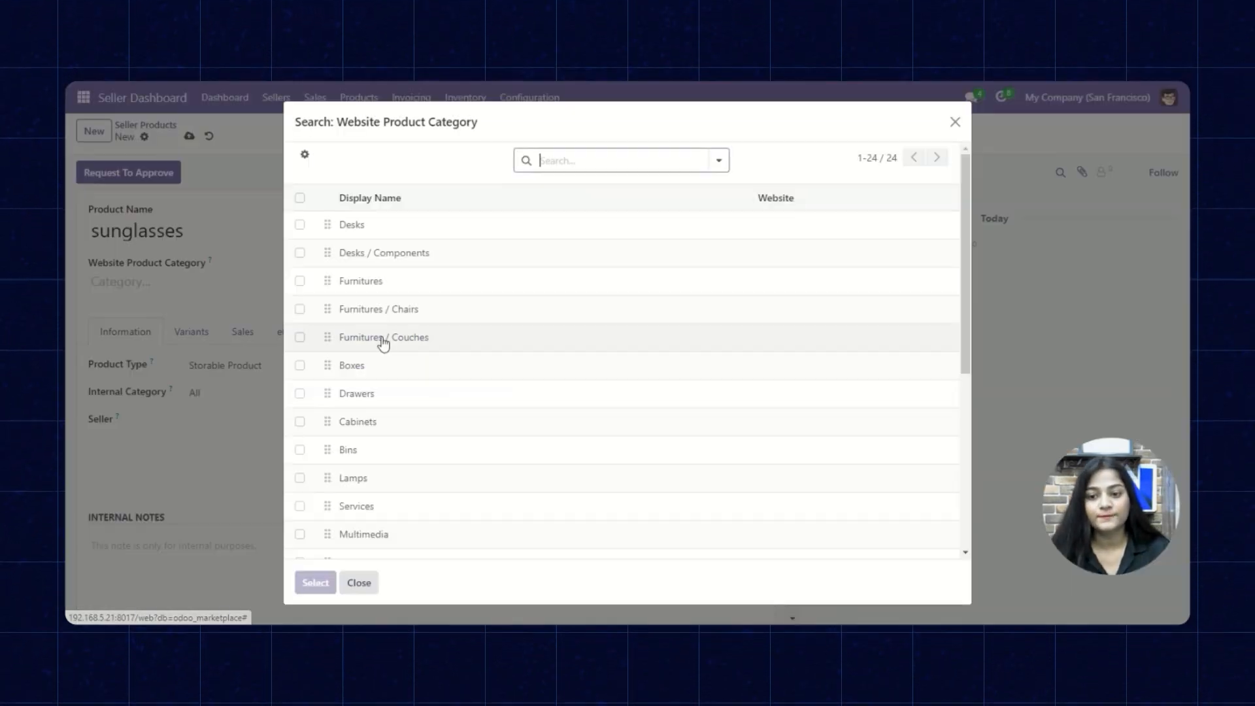
scroll(391, 340, down, 3)
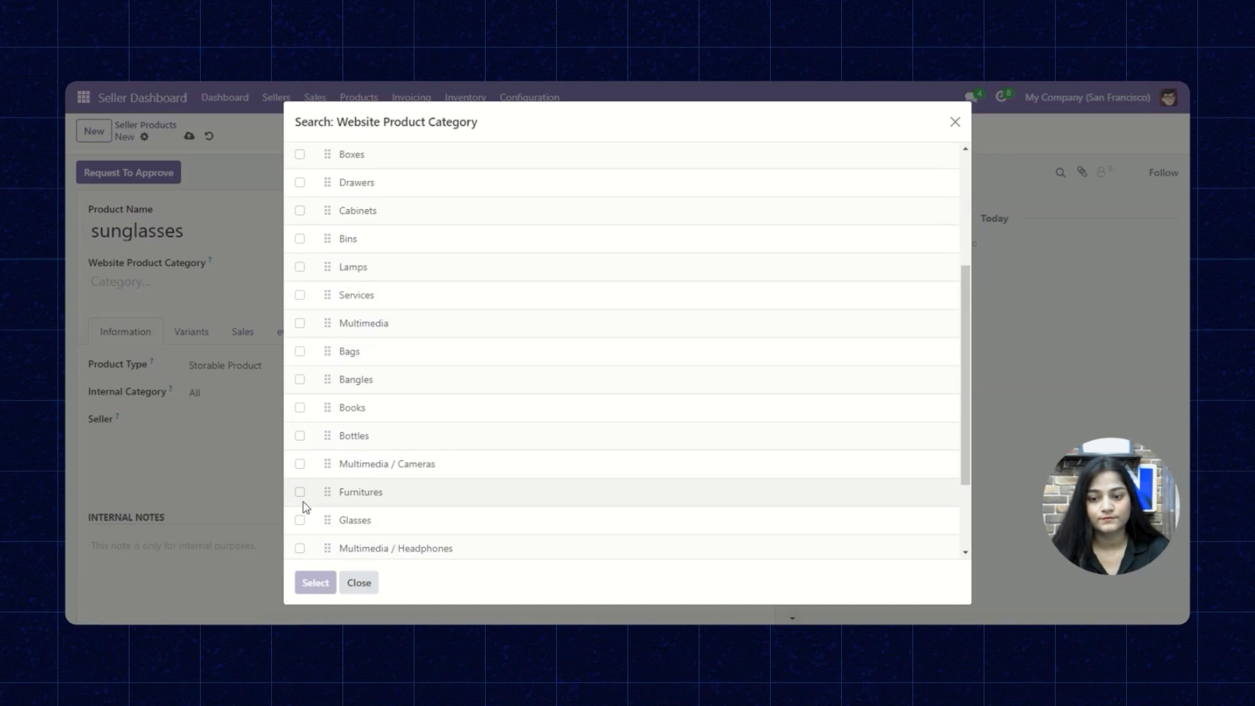
click(300, 521)
click(316, 583)
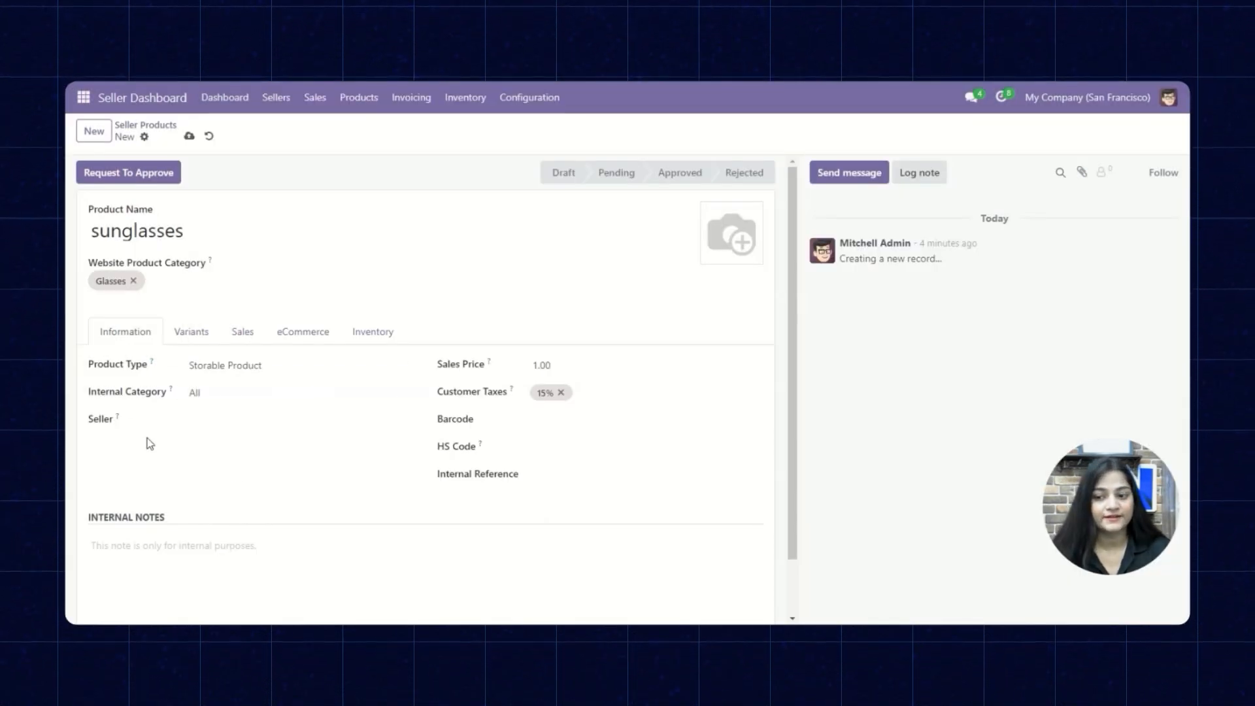
Assign the first listed seller to the sunglasses product and set its sales price to 150.
click(226, 423)
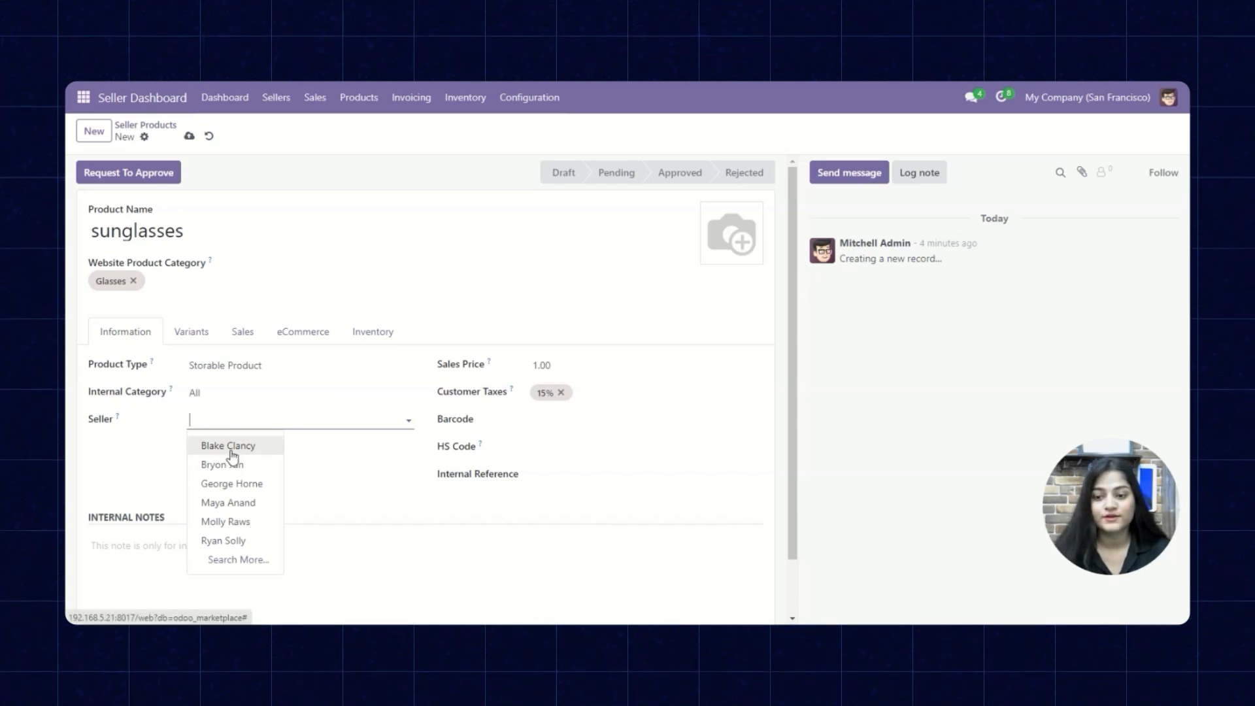
click(230, 450)
click(553, 360)
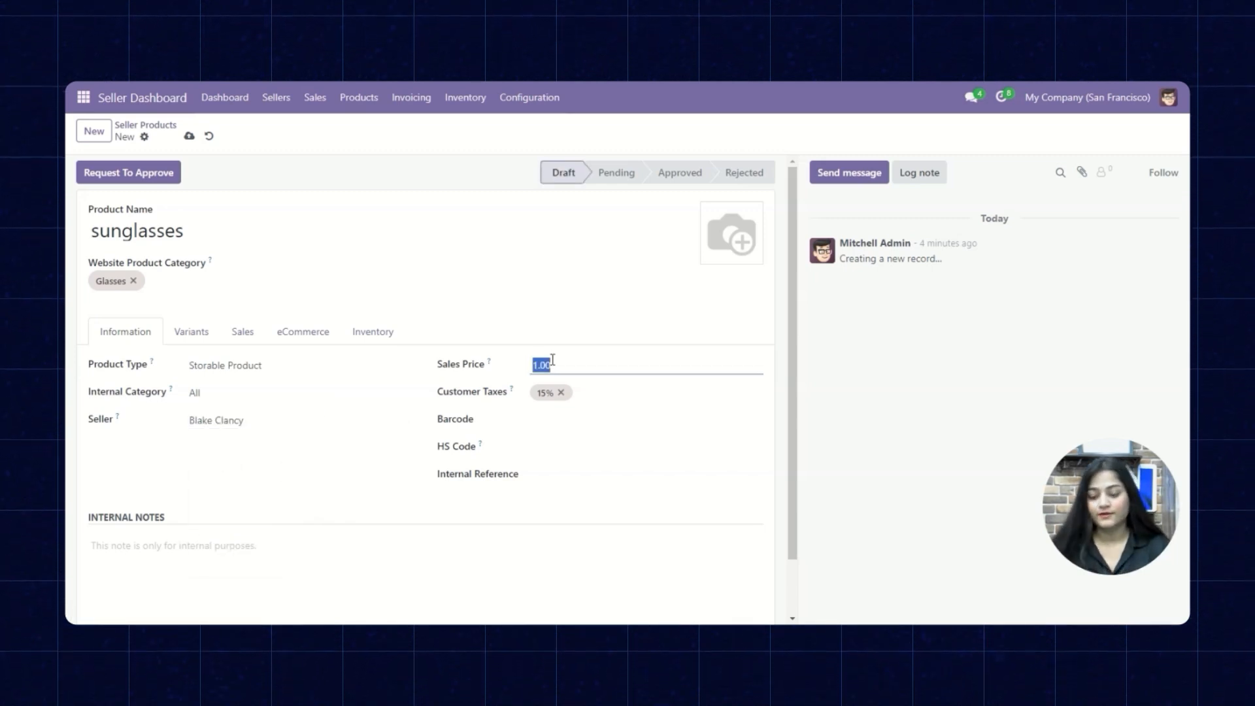
text(150)
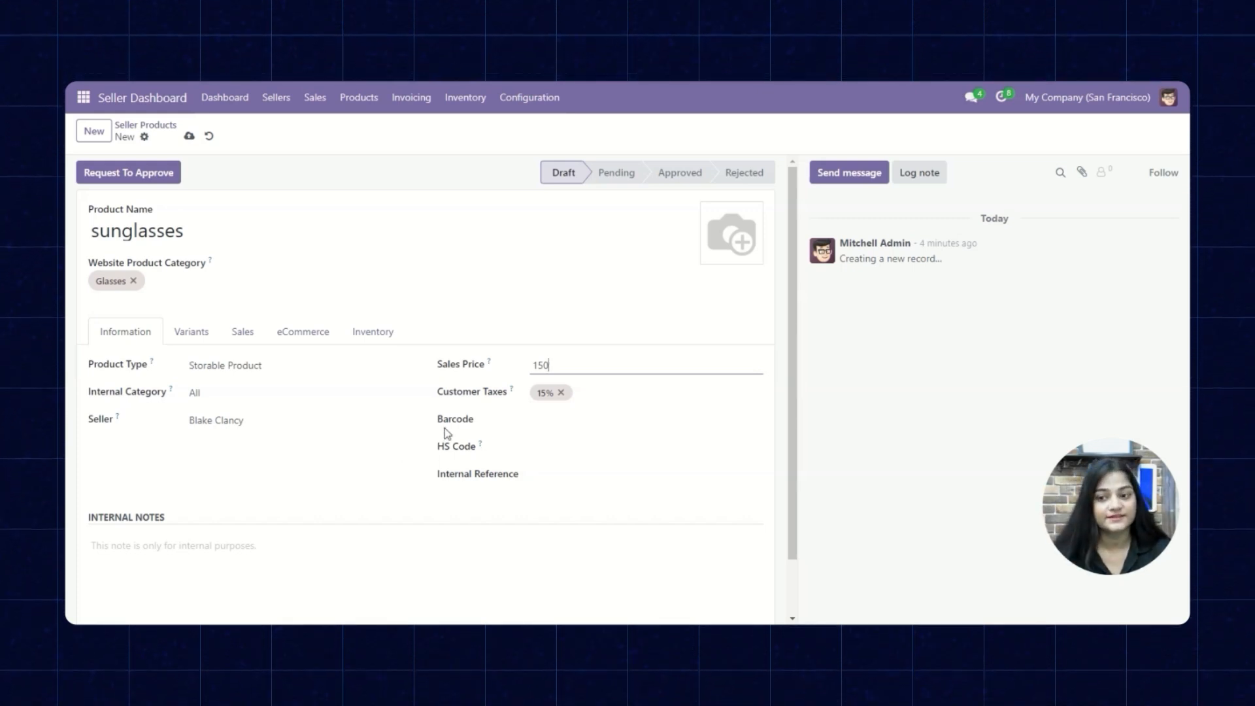
Look through the sunglasses product's variant, sales, eCommerce and inventory settings.
click(194, 335)
click(245, 345)
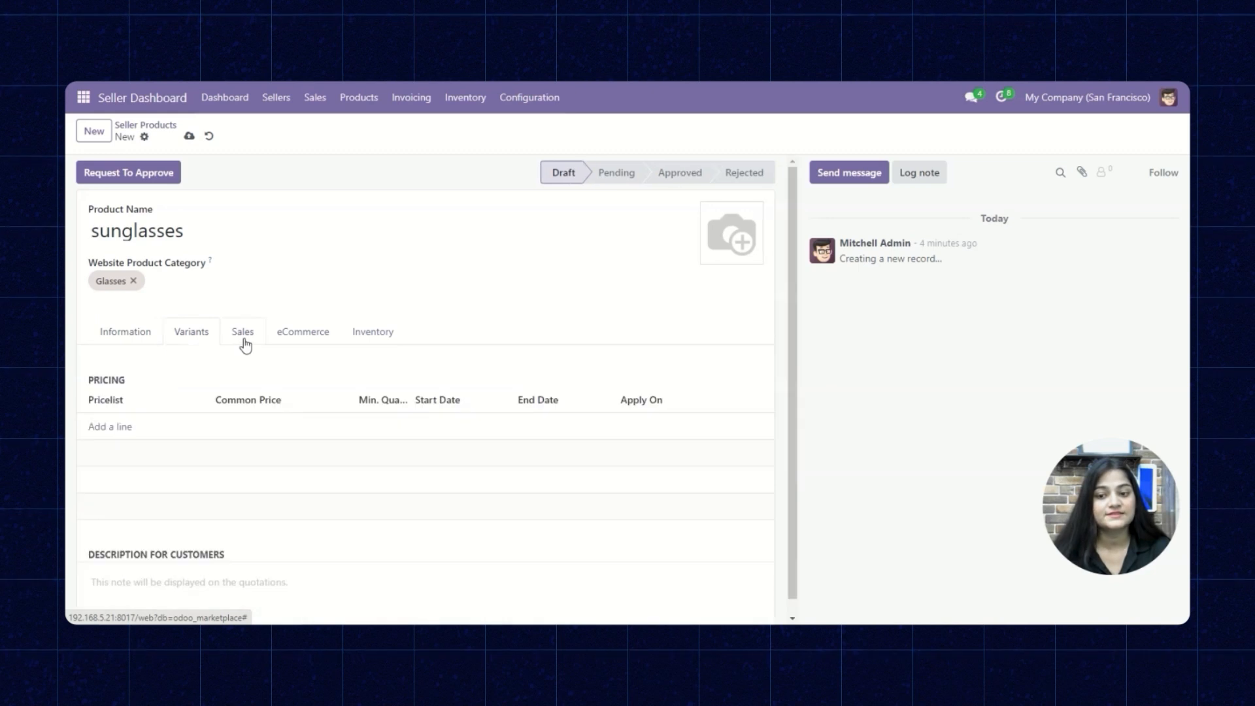
click(300, 336)
click(357, 334)
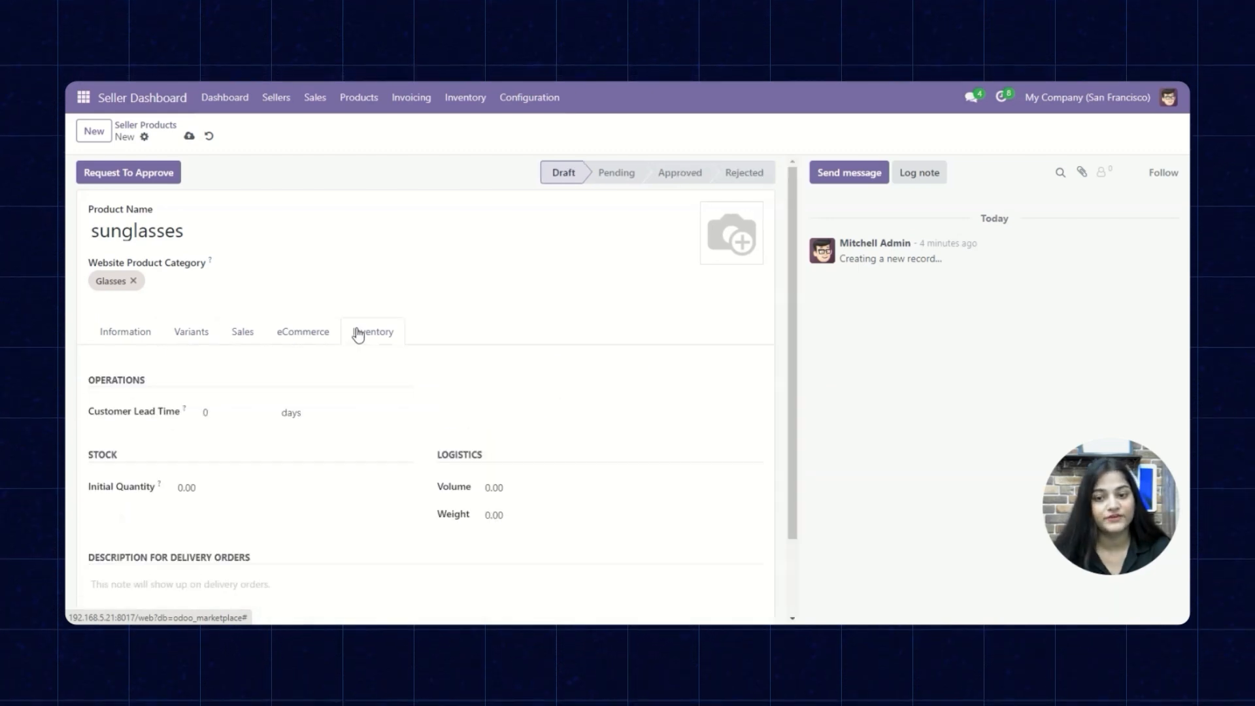
scroll(458, 448, down, 3)
scroll(454, 448, up, 3)
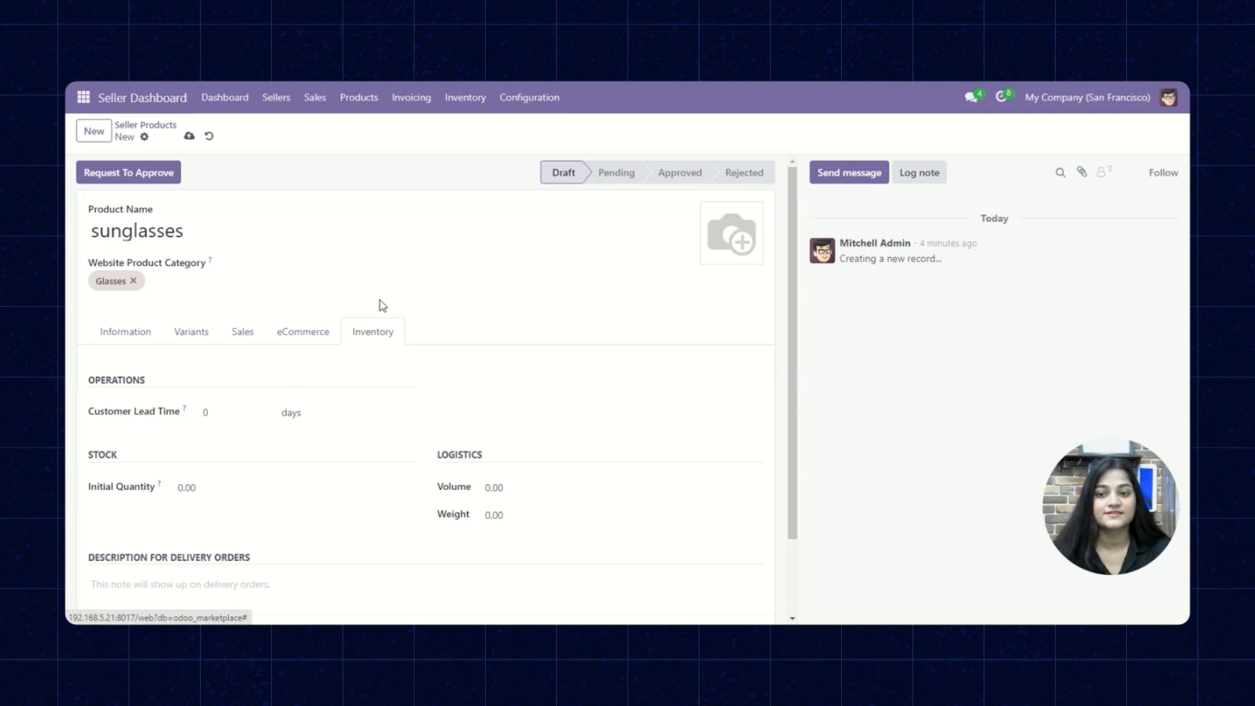
Set the image file sunglasses-1401743_640 as the sunglasses product's picture.
click(713, 255)
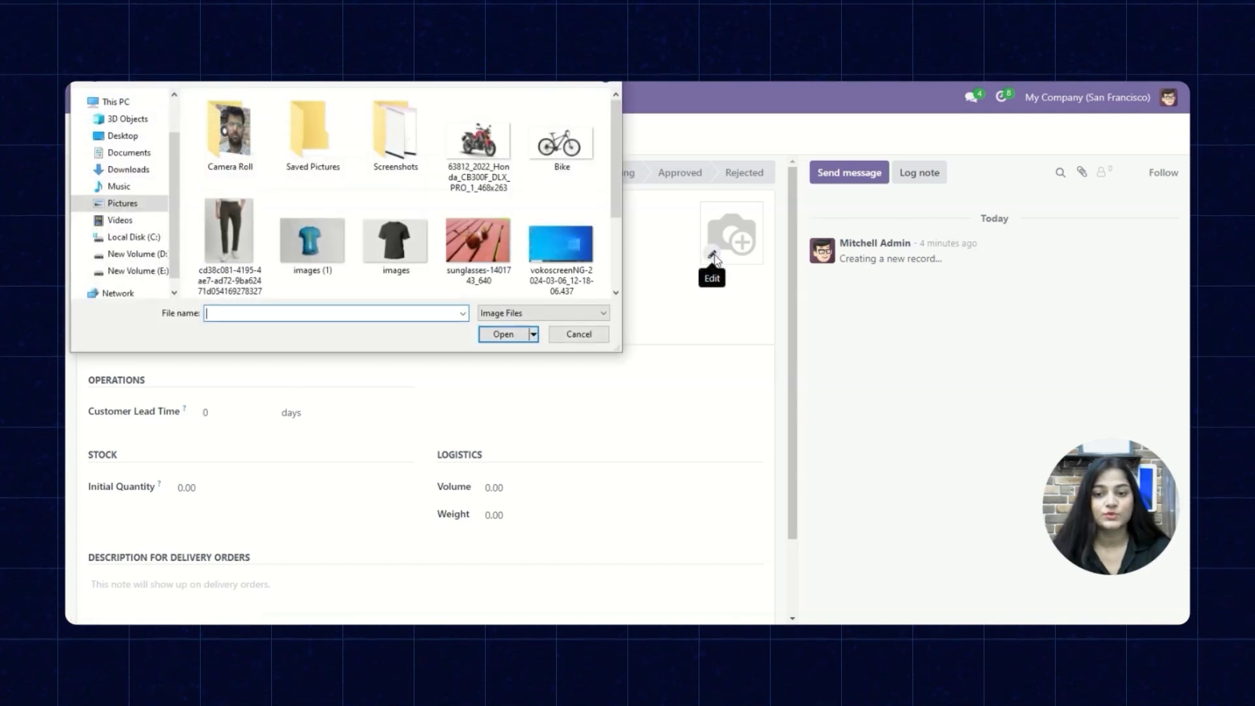
click(472, 243)
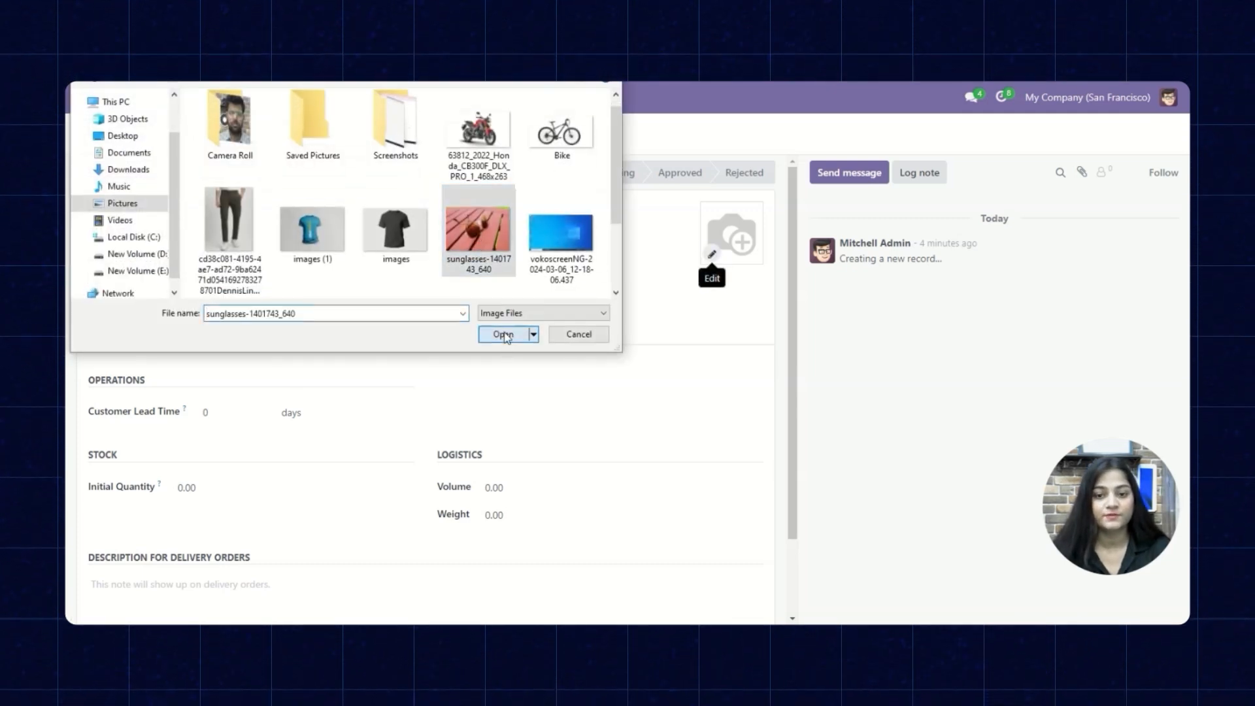
click(503, 335)
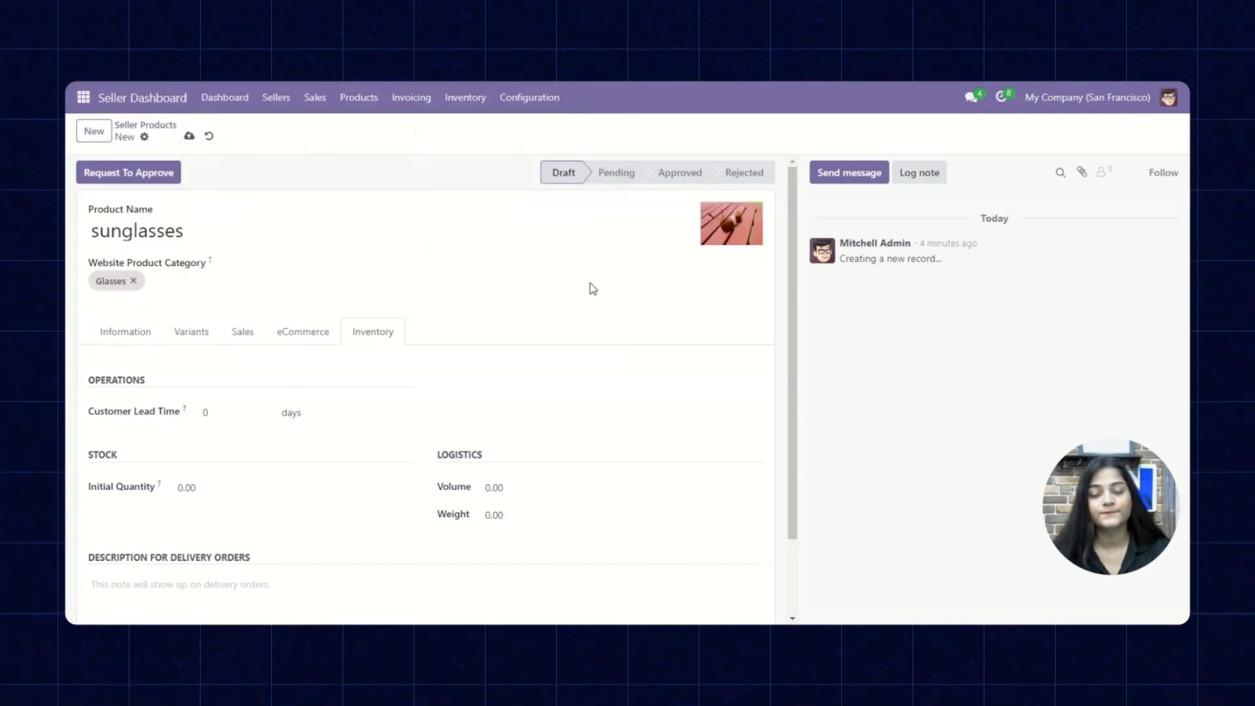
Request approval for the sunglasses product and approve its listed variant in the Product Approval Wizard.
click(157, 183)
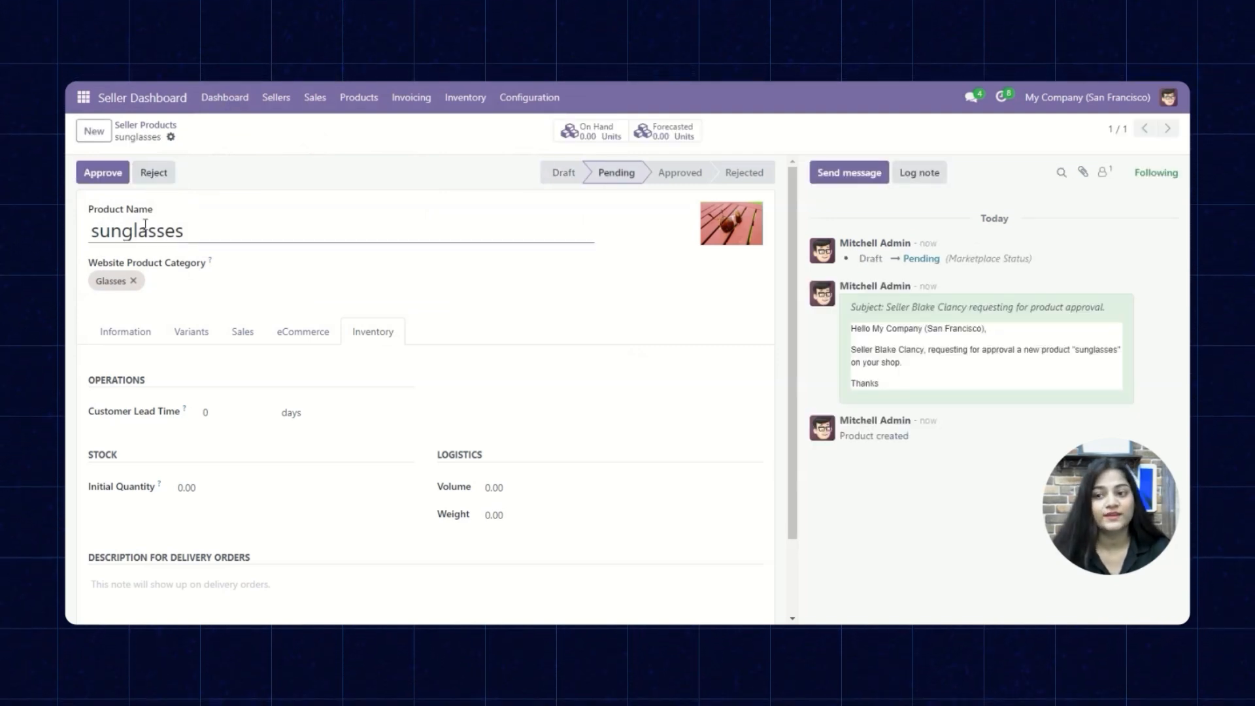
click(121, 174)
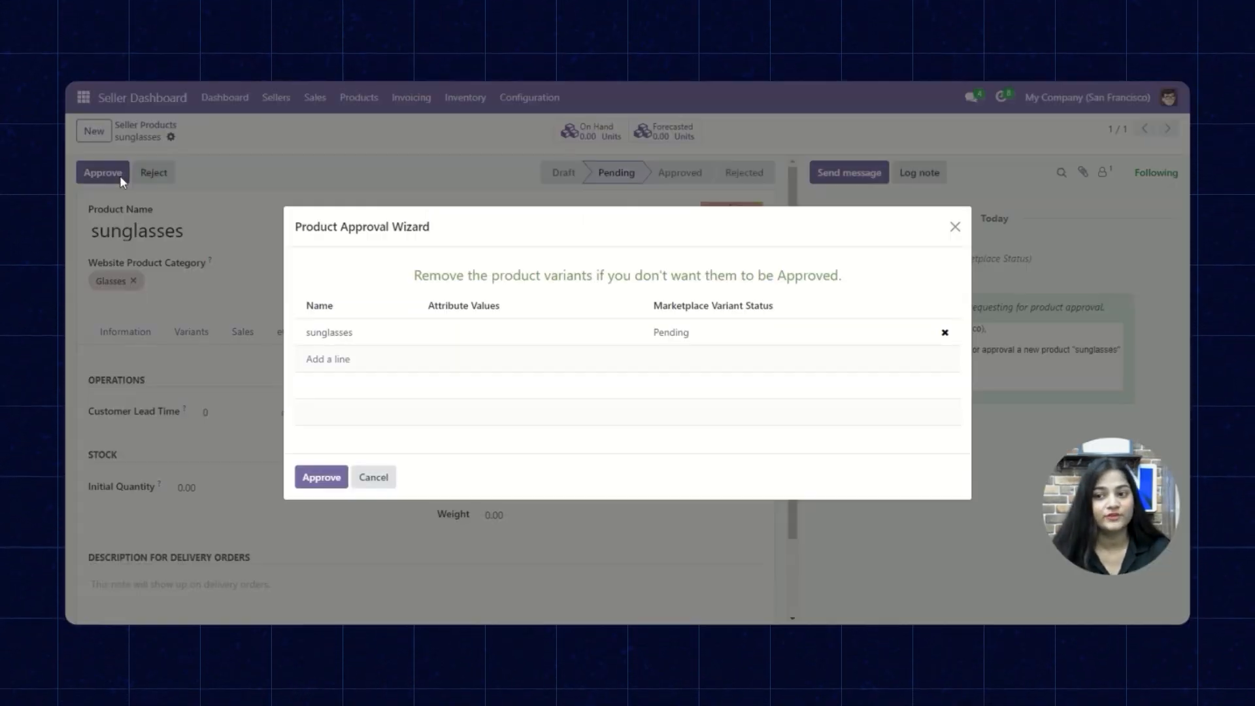
click(343, 480)
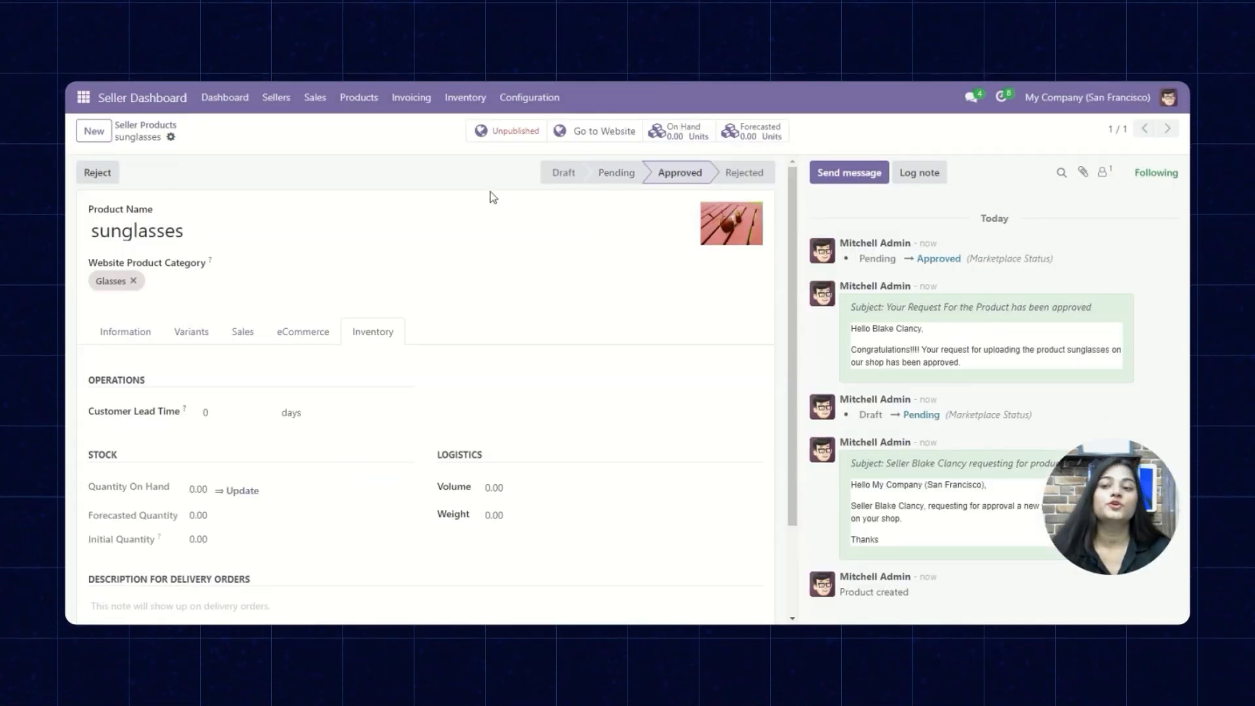
Publish the approved sunglasses product and view its page on the website.
click(523, 141)
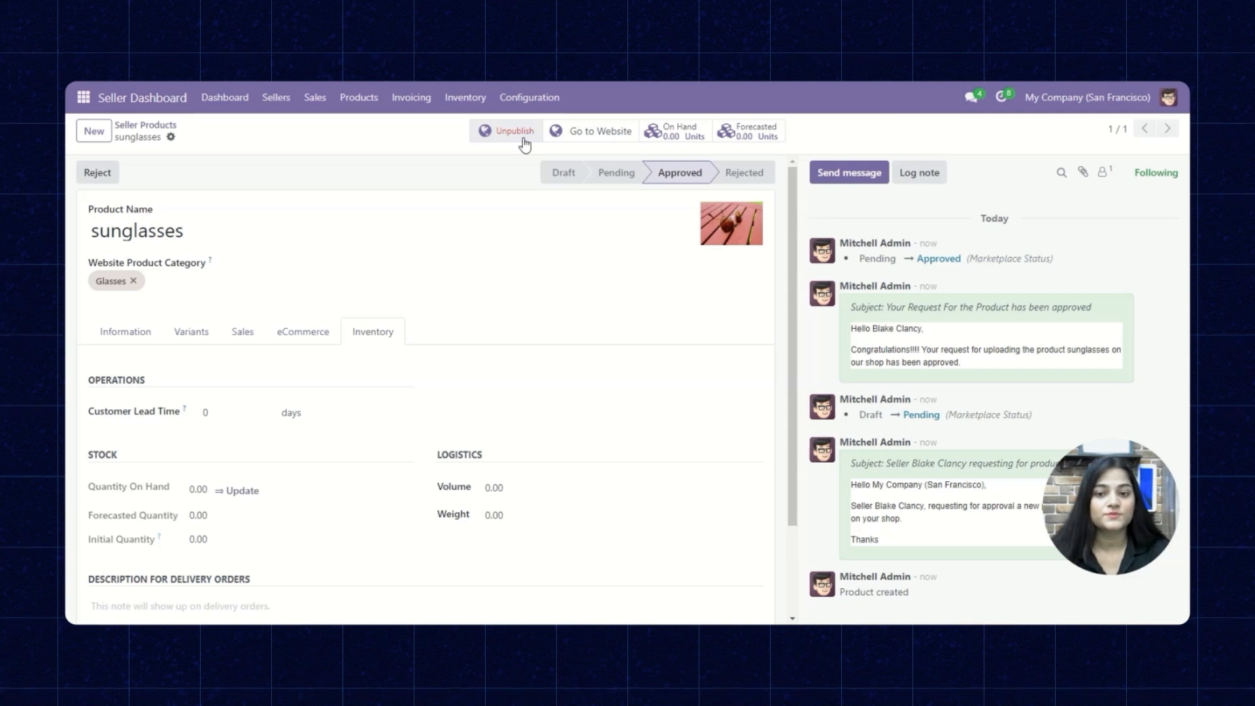
click(602, 130)
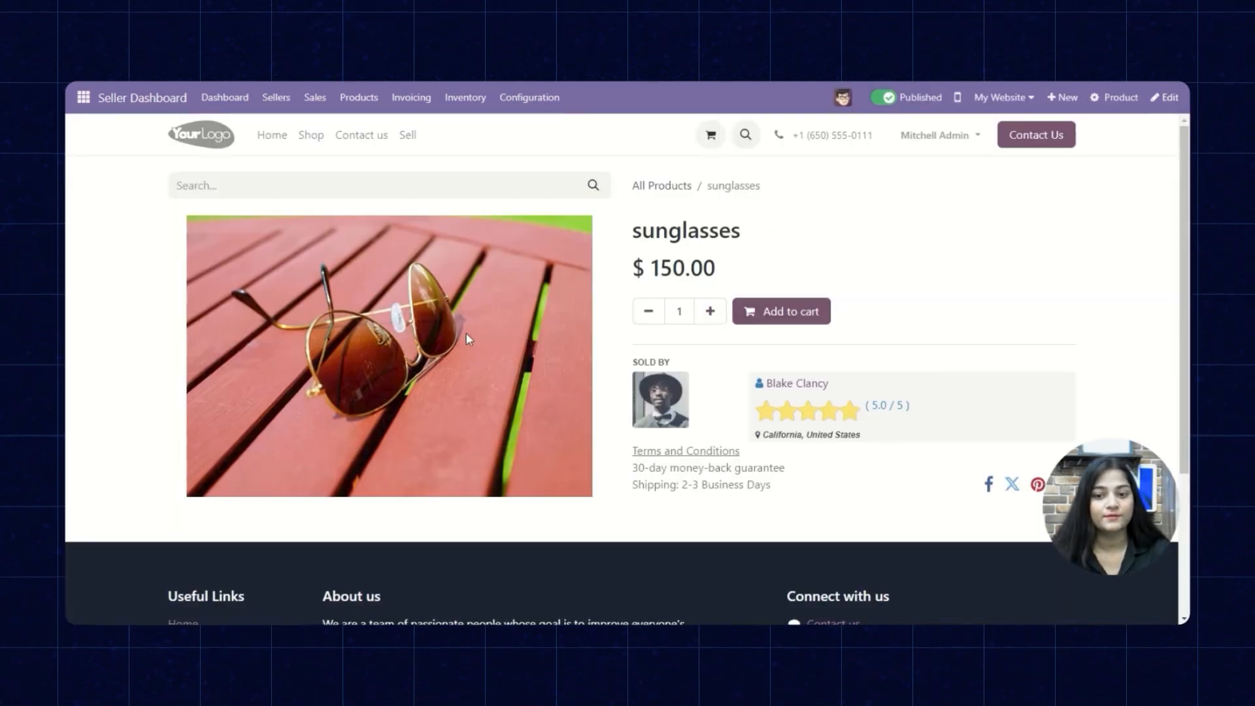
scroll(466, 337, down, 3)
scroll(468, 336, up, 3)
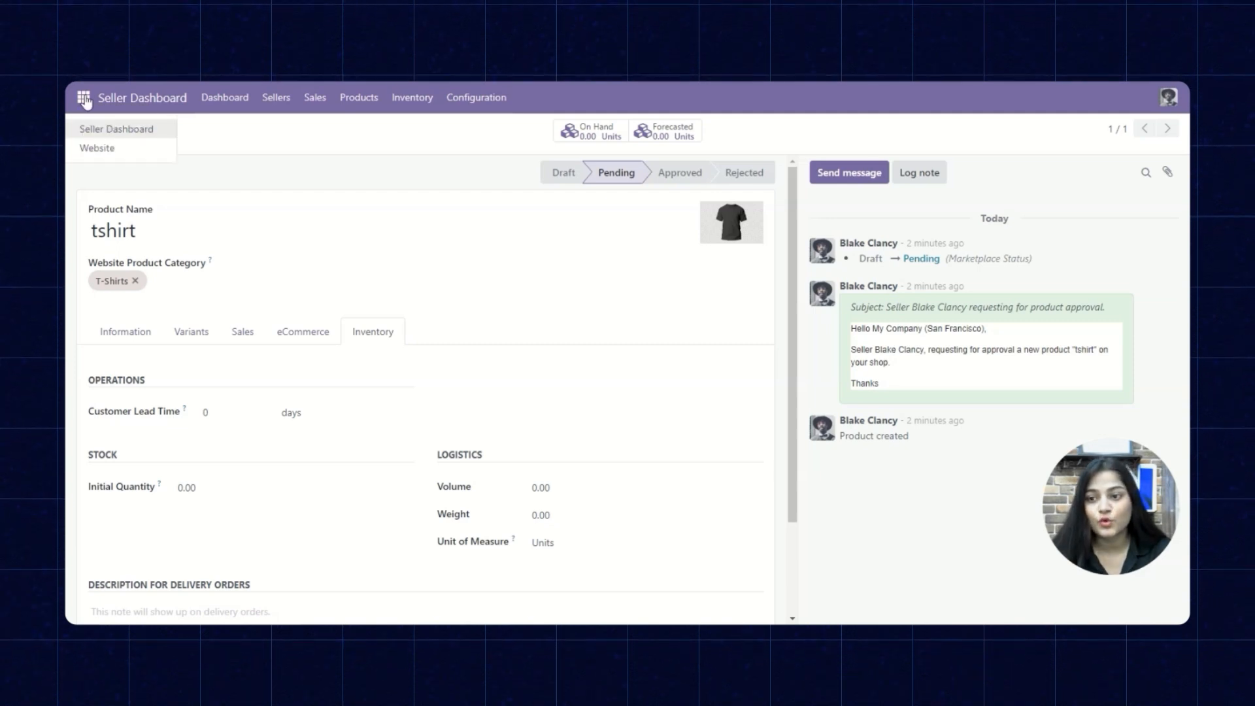
From the seller account, search the website shop for "sunglasses" and review the page of the pair pictured on red planks.
click(103, 151)
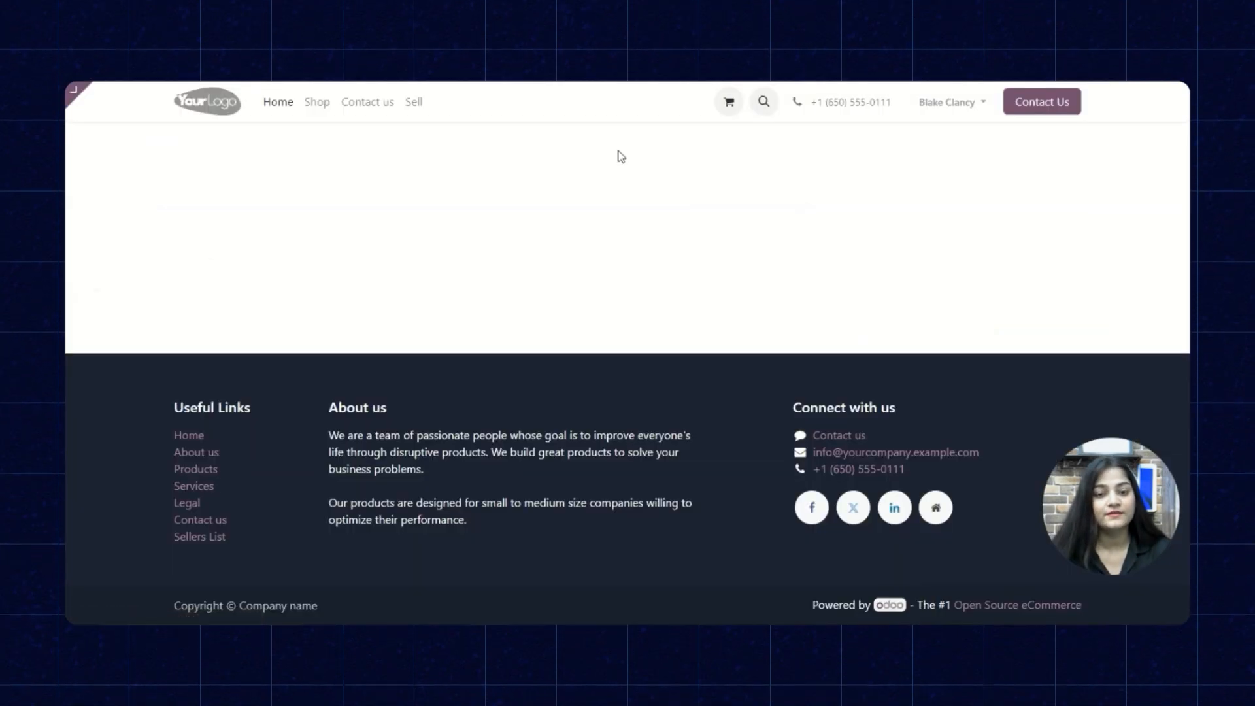
click(318, 102)
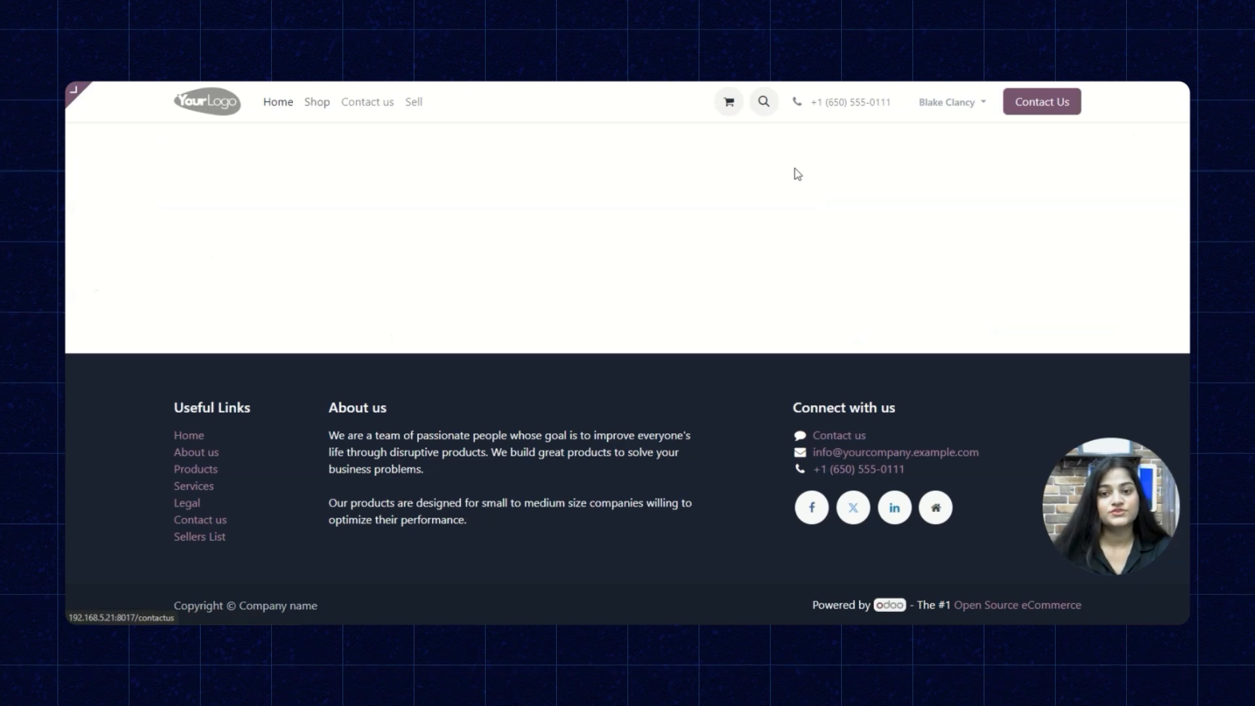
click(535, 153)
text(sunglasses)
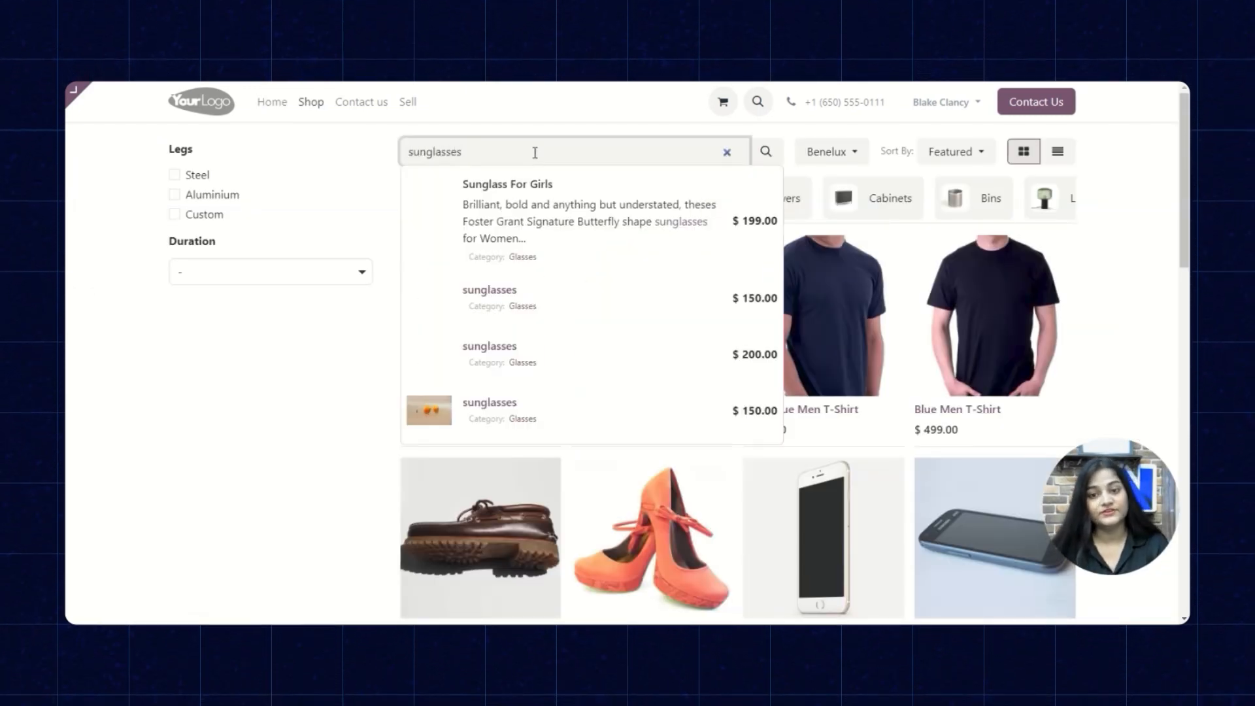
key(Return)
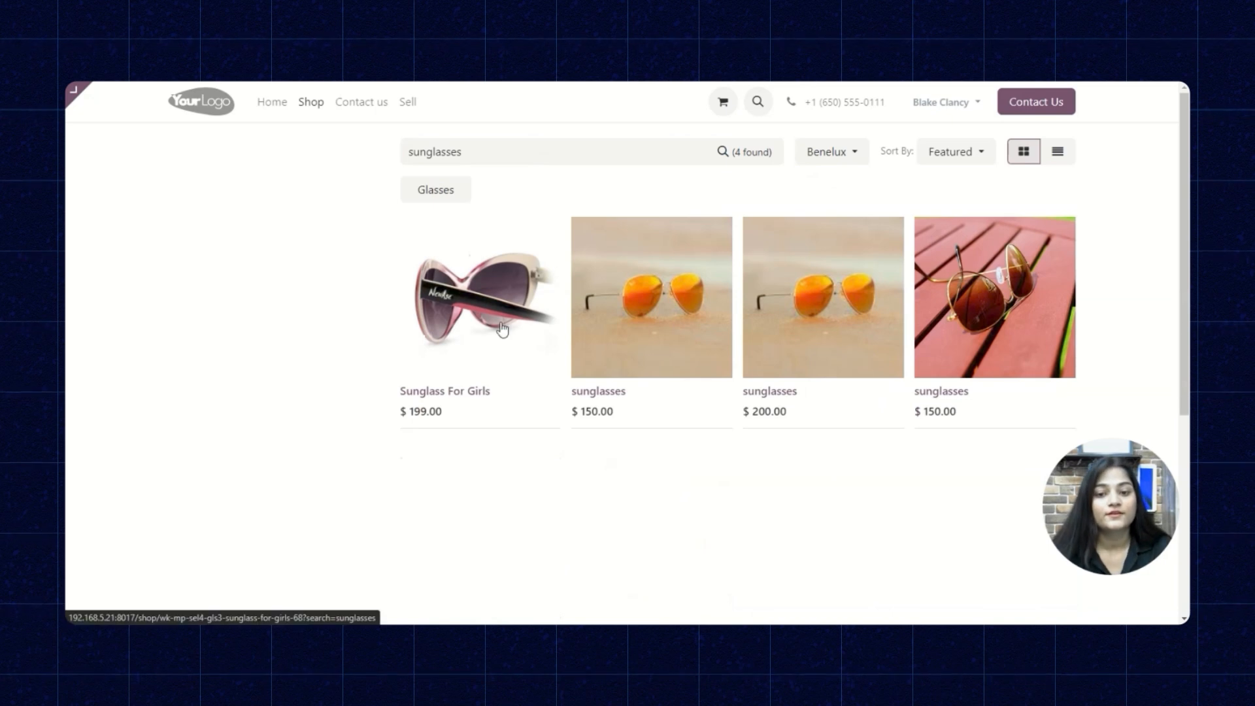
click(996, 329)
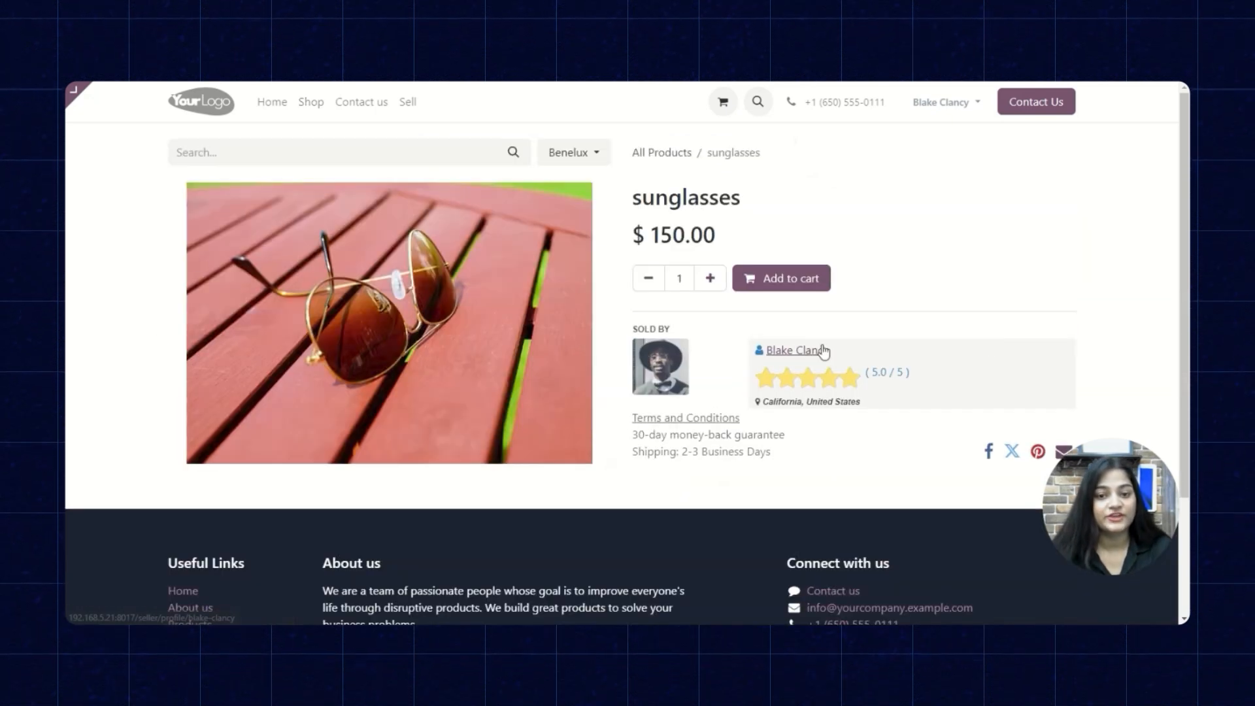
scroll(756, 350, down, 3)
scroll(757, 349, up, 3)
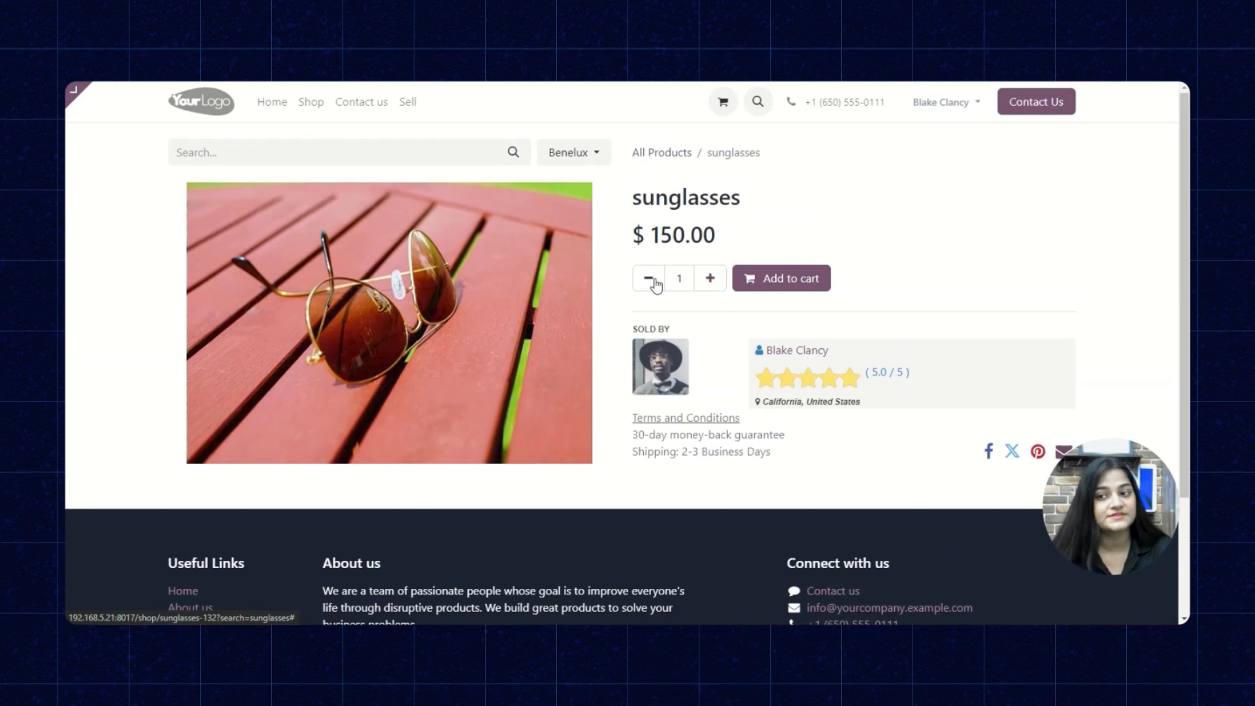
Open the seller's product list in the Seller Dashboard, check the record of the sunglasses pictured on red planks, and return to the list.
click(69, 99)
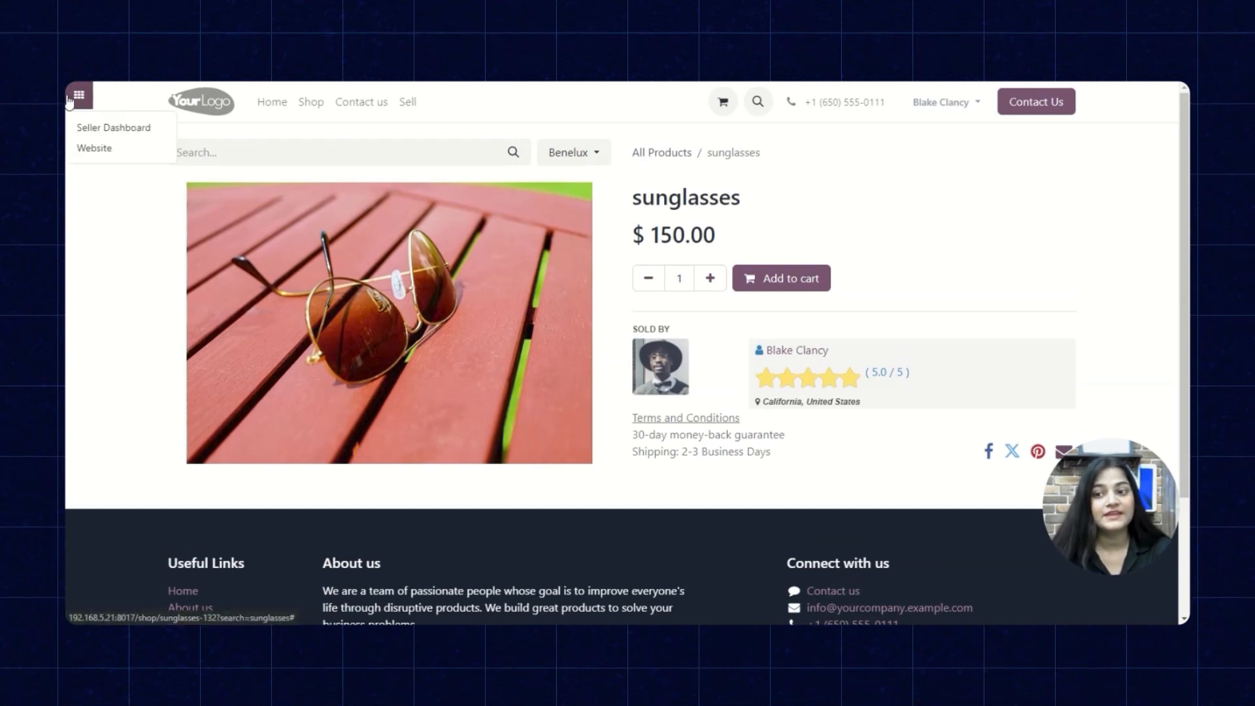
click(113, 130)
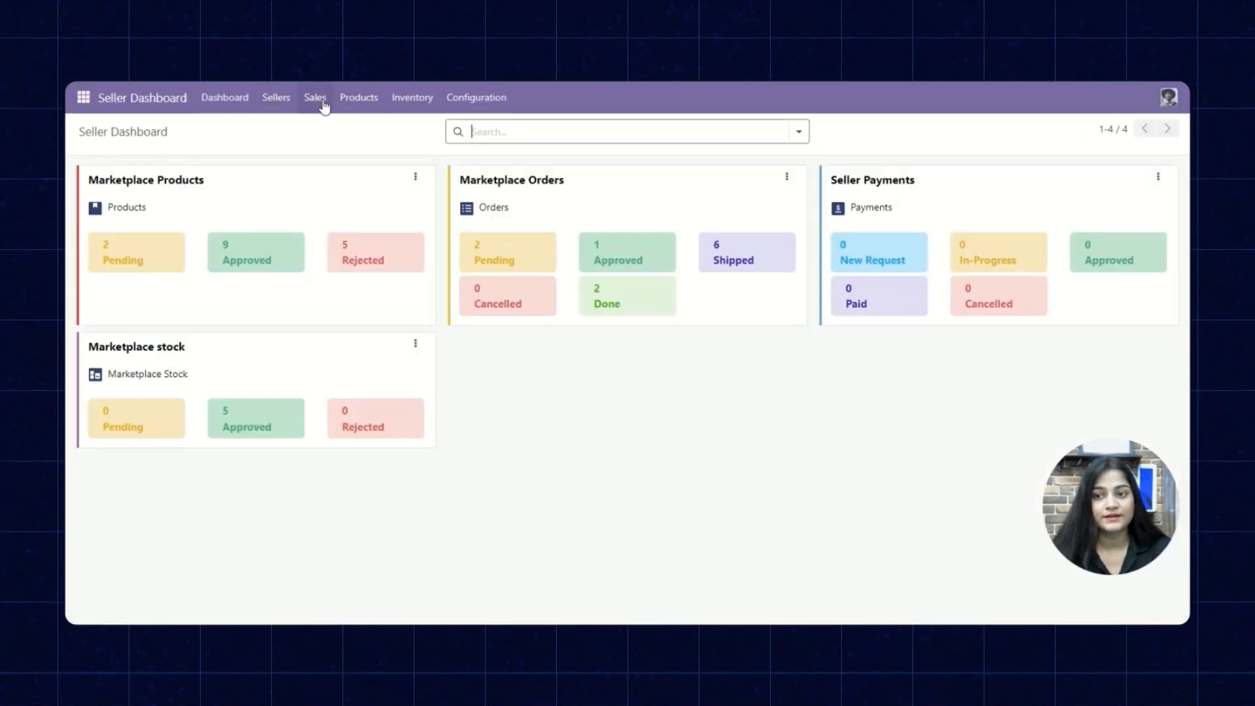
click(363, 100)
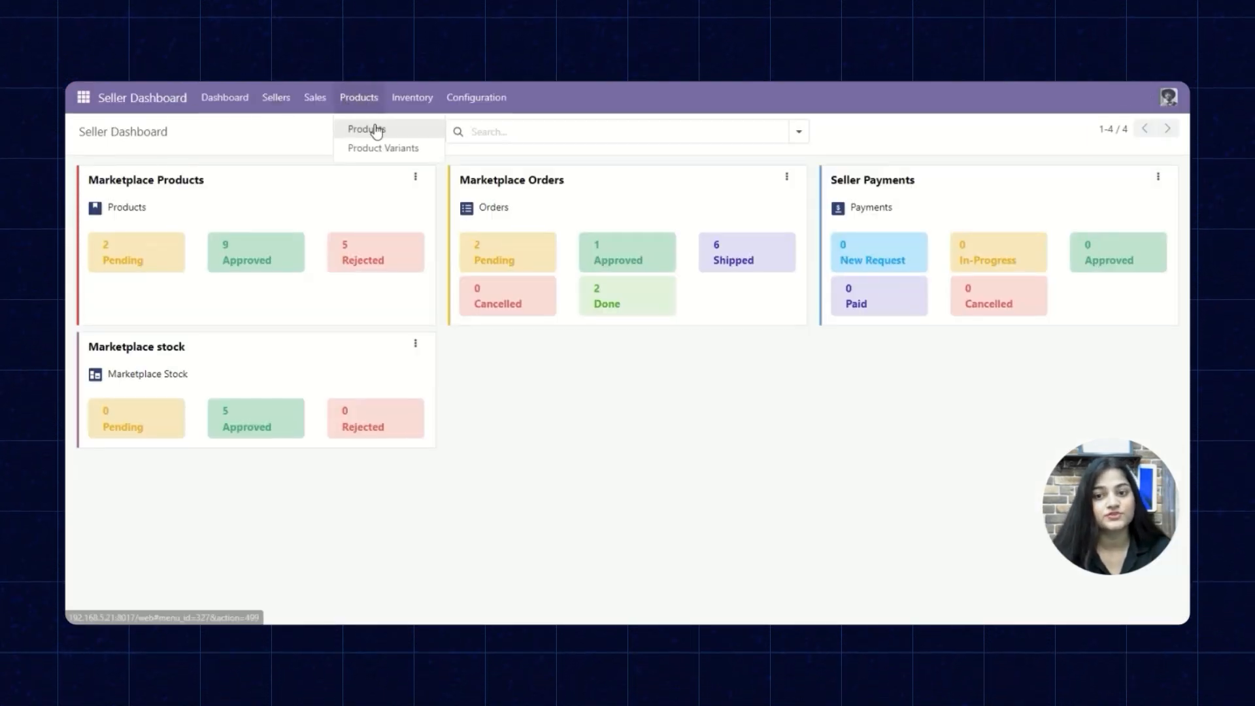
click(377, 130)
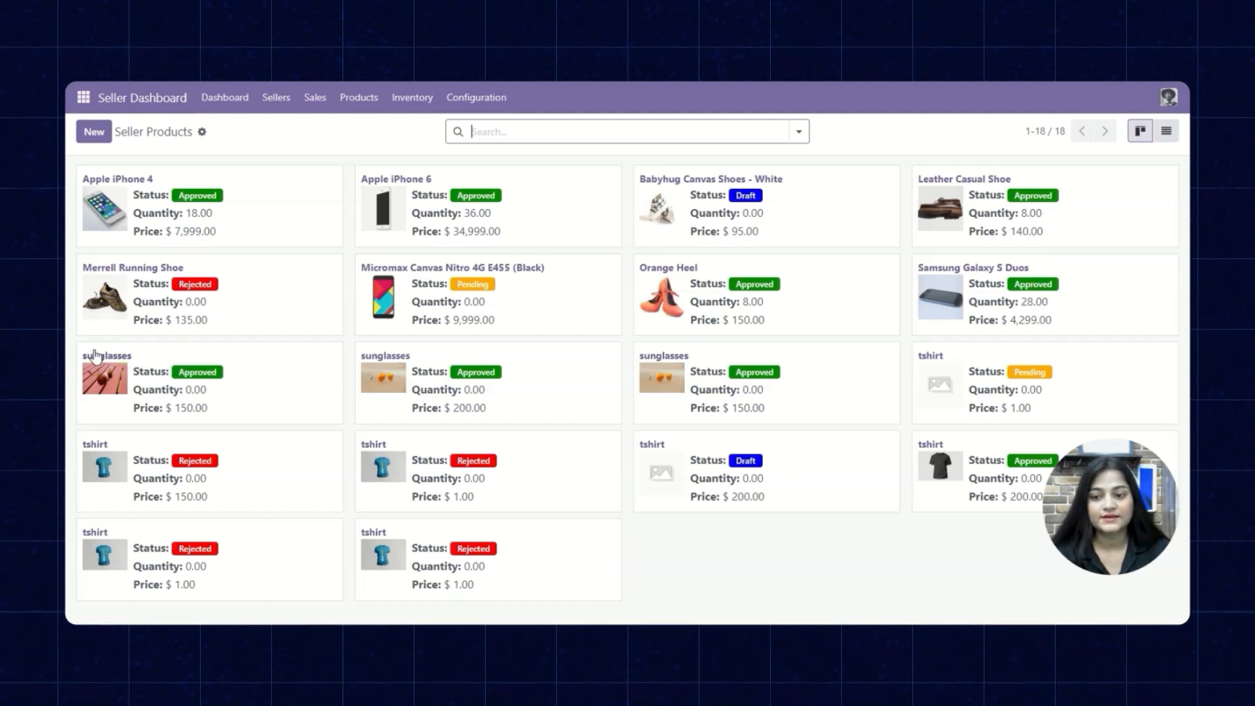
click(120, 371)
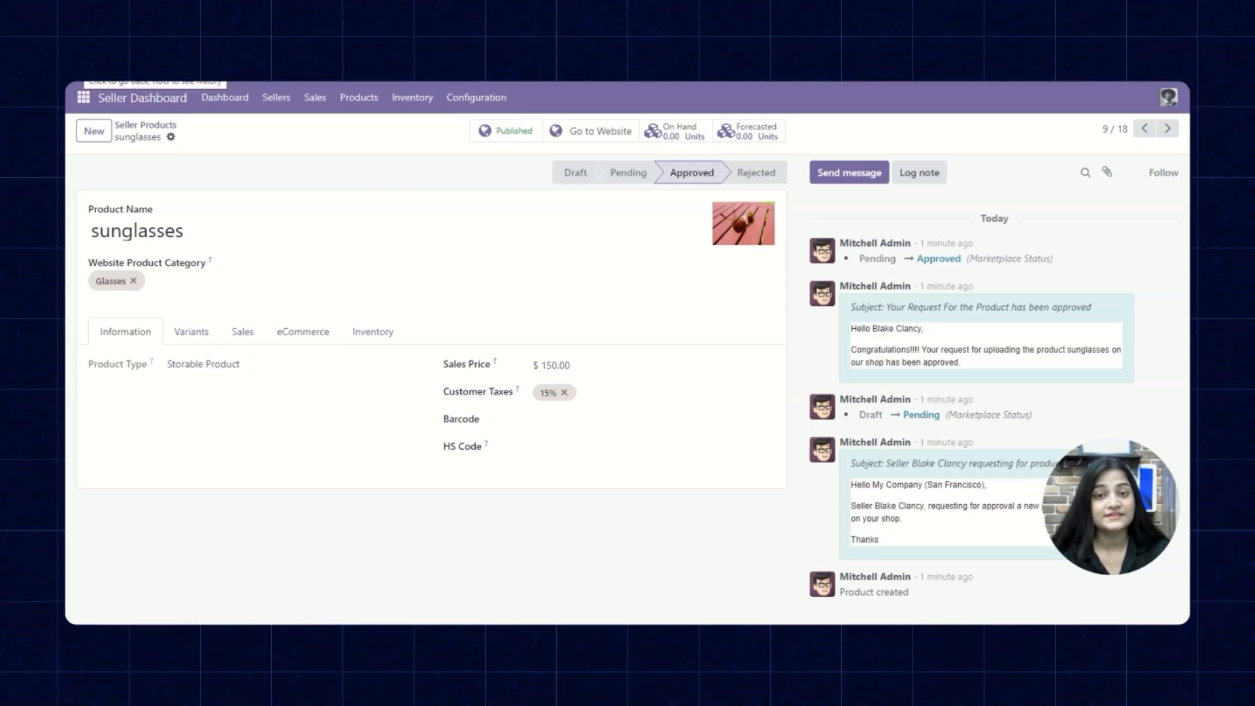
key(alt+Left)
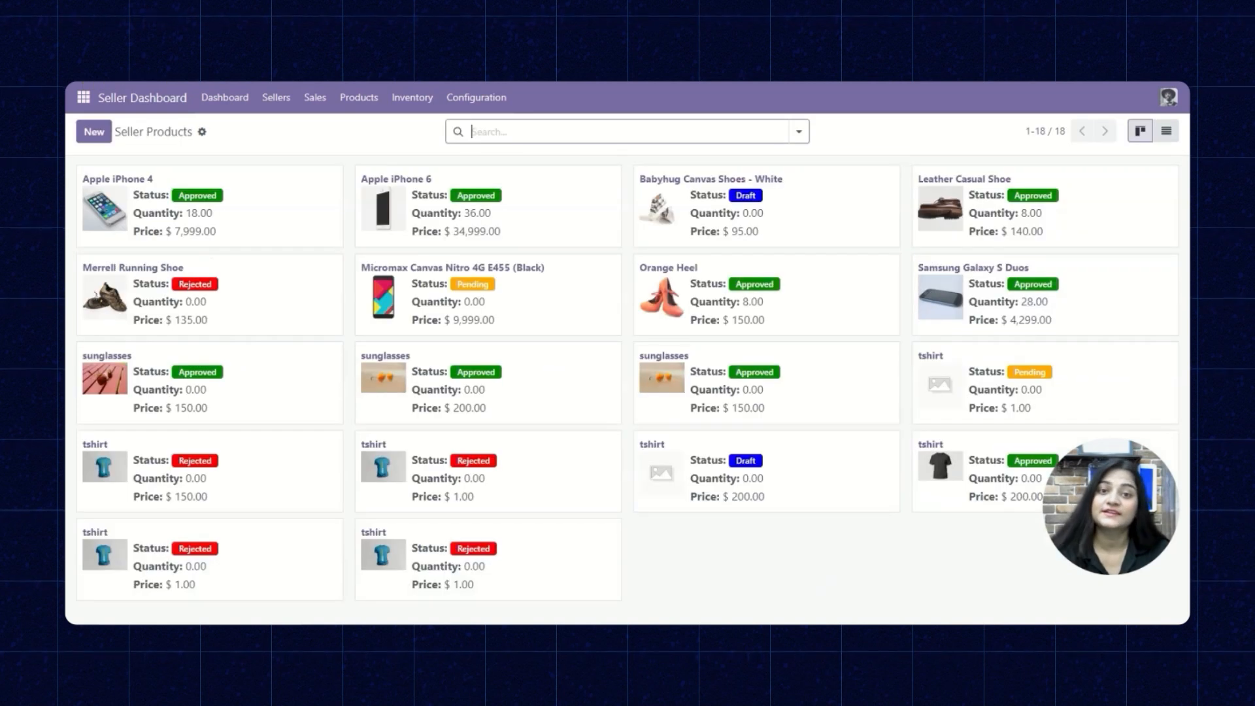
Open the approved black tshirt product from the seller's list and review its page on the website.
click(922, 457)
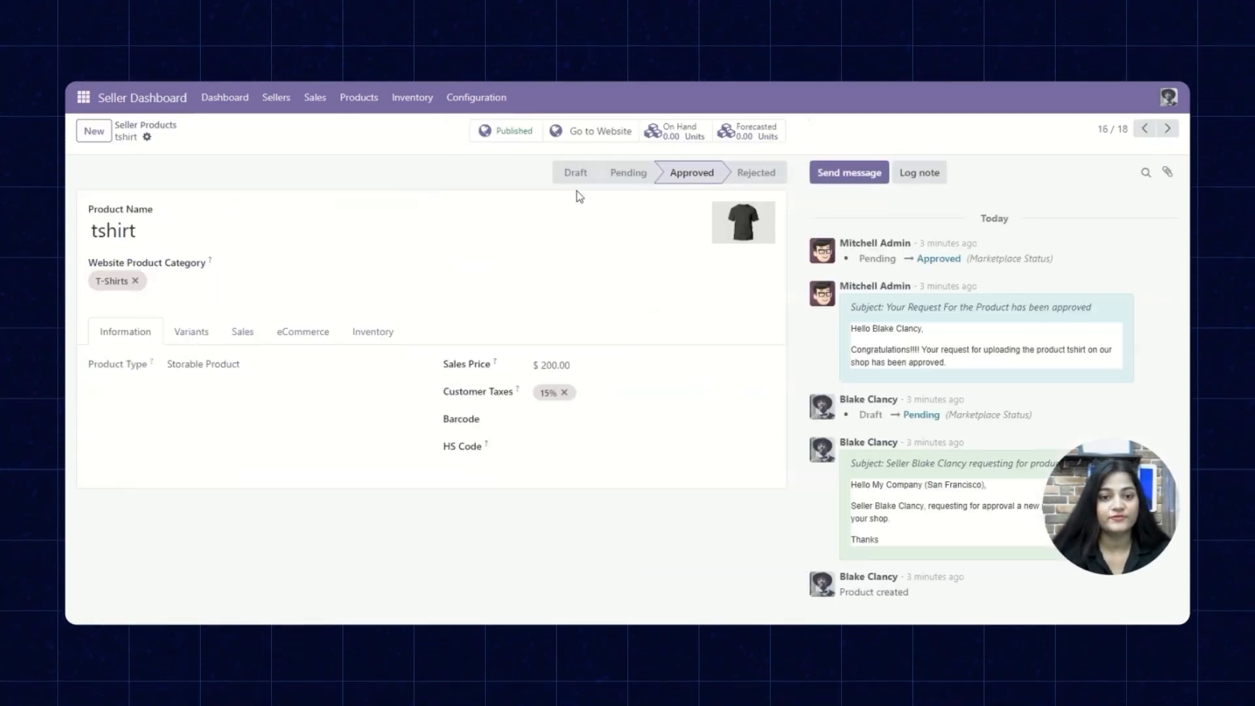
click(596, 133)
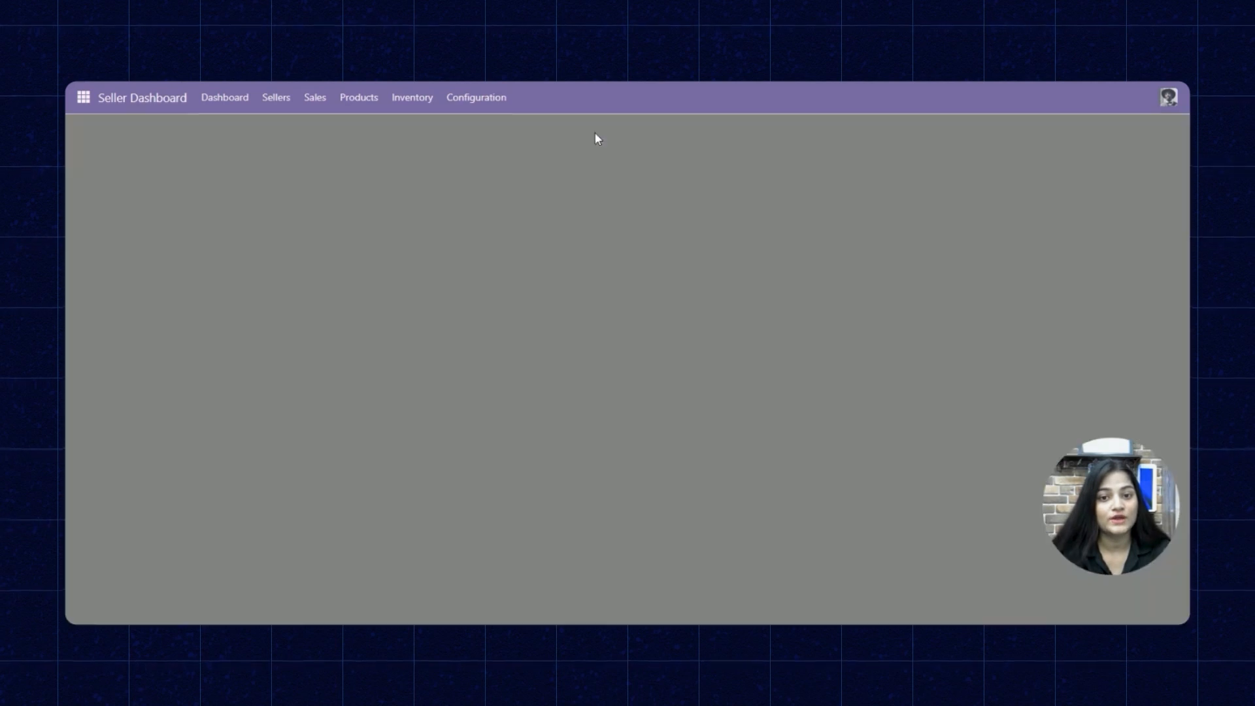
scroll(437, 268, down, 2)
scroll(434, 263, down, 2)
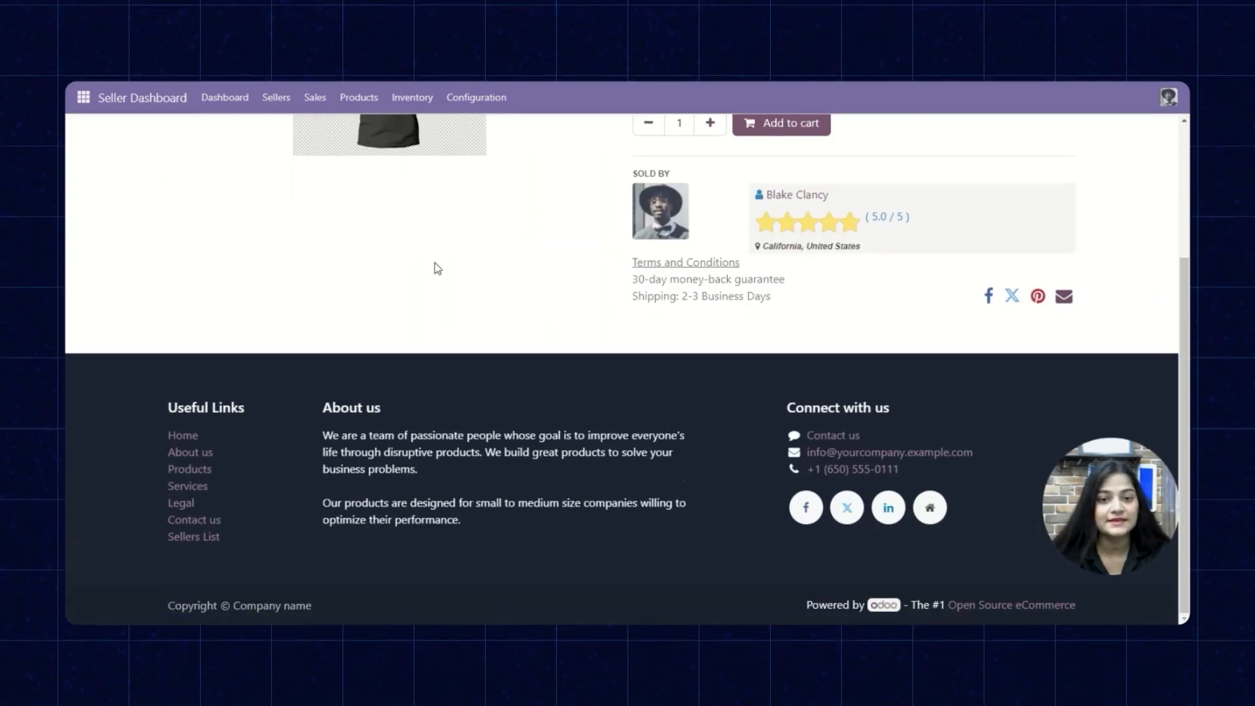
scroll(434, 264, up, 4)
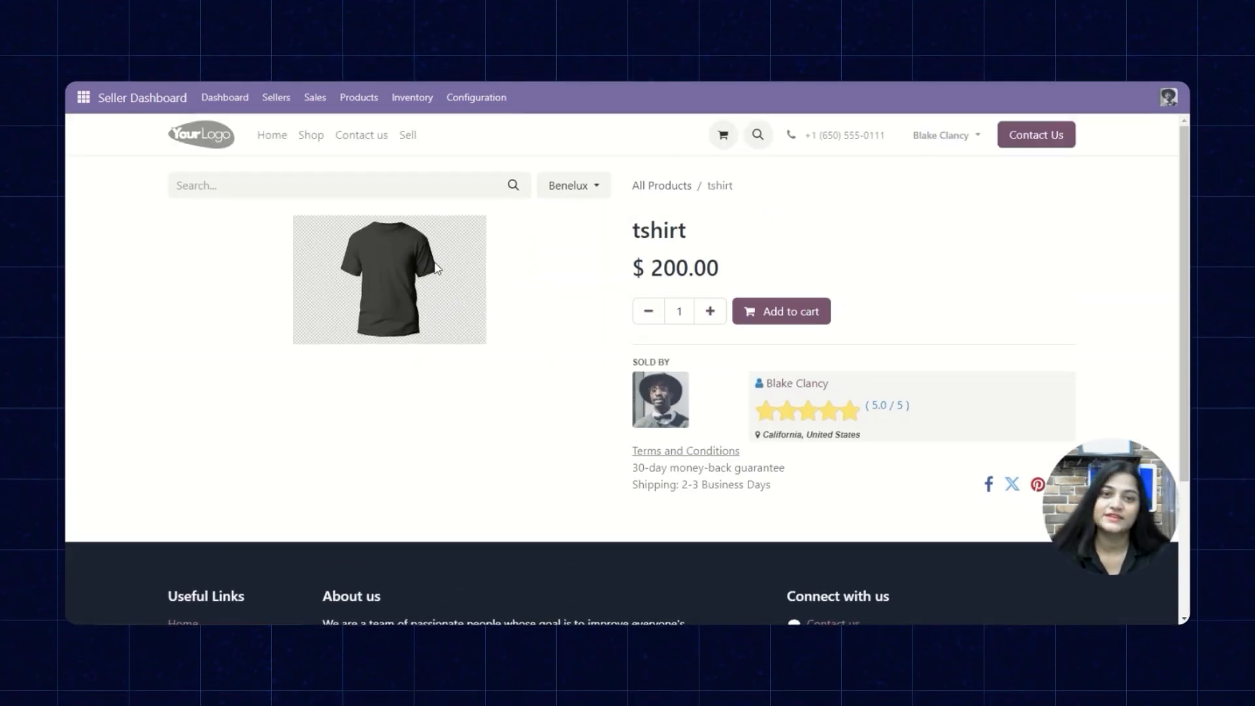